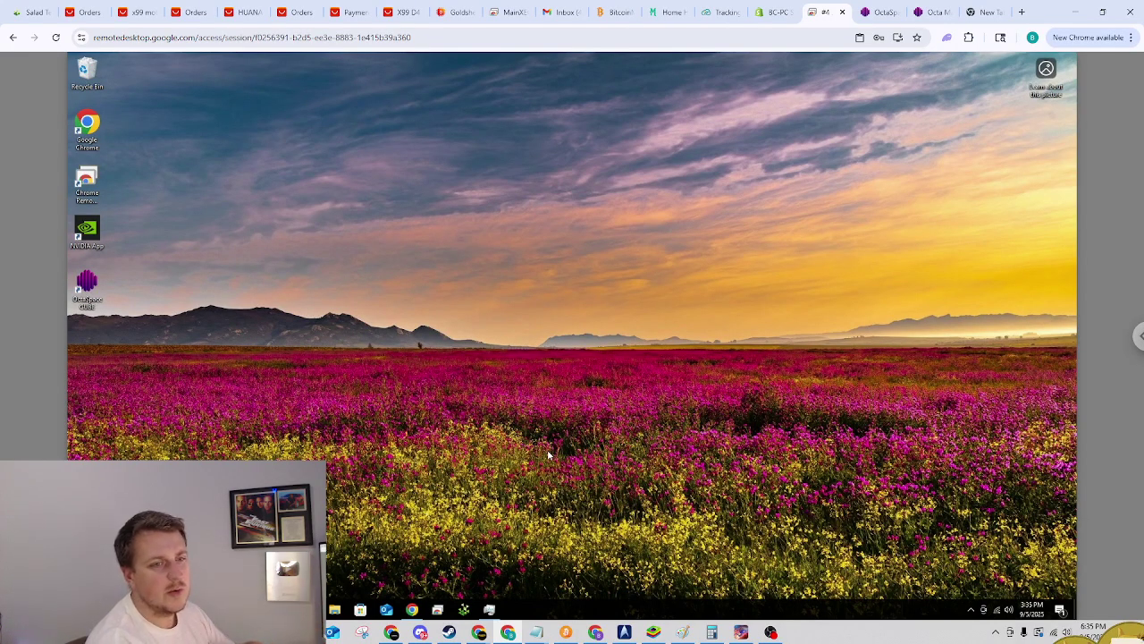
Check the CPU performance details in Task Manager, then hide it.
left_click(489, 609)
left_click(451, 178)
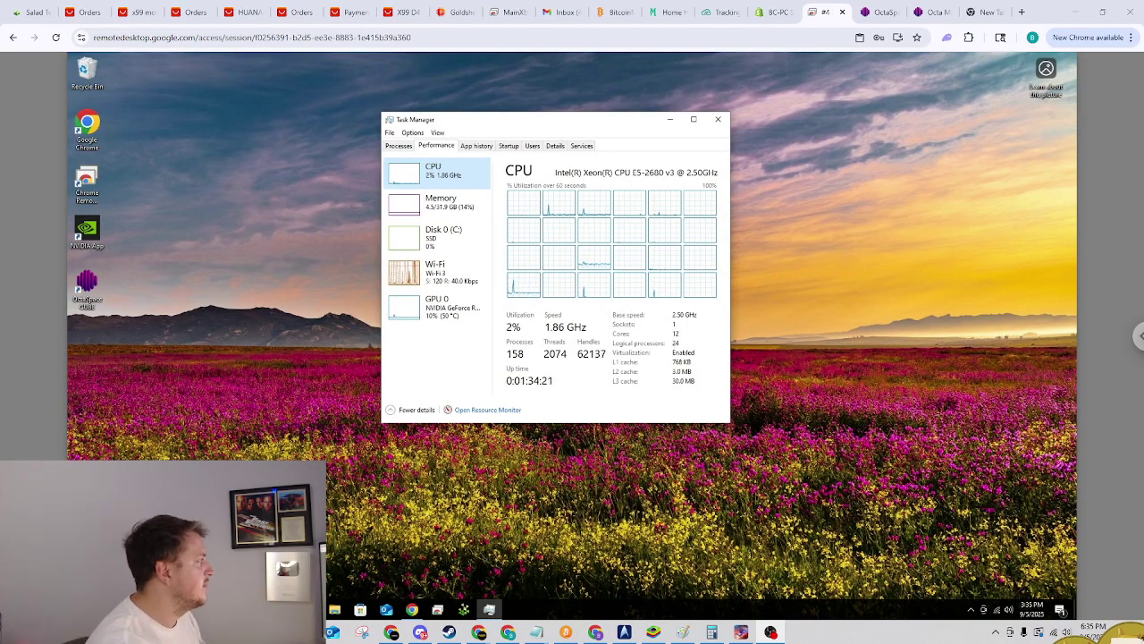
left_click(669, 120)
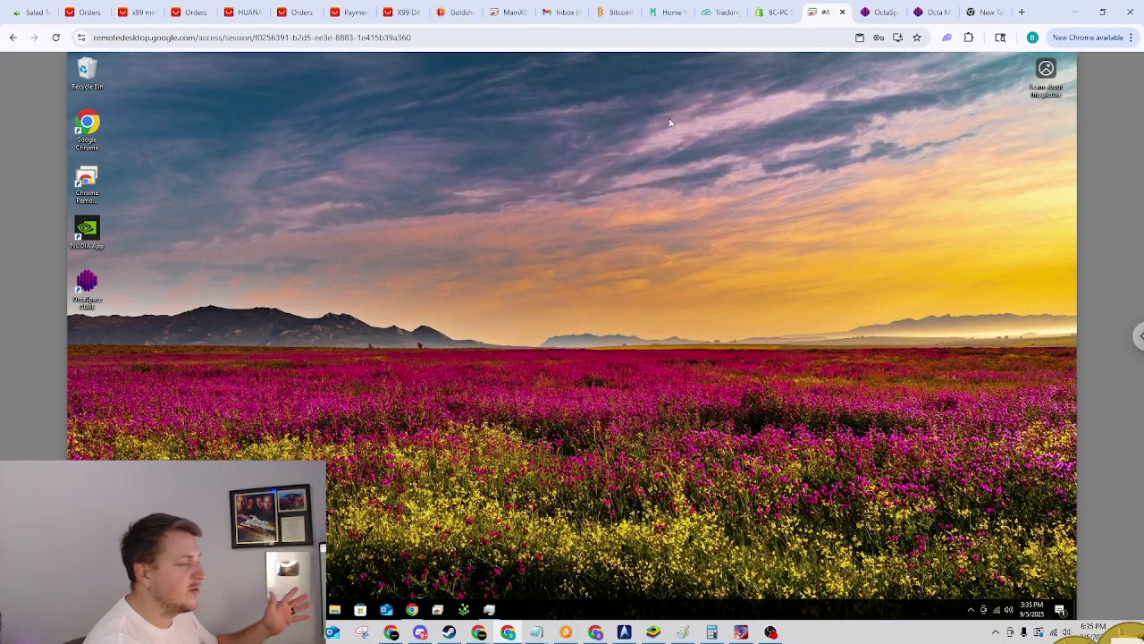
Sign out of the OctaSpace CUBE account and sign back in using Google.
left_click(412, 611)
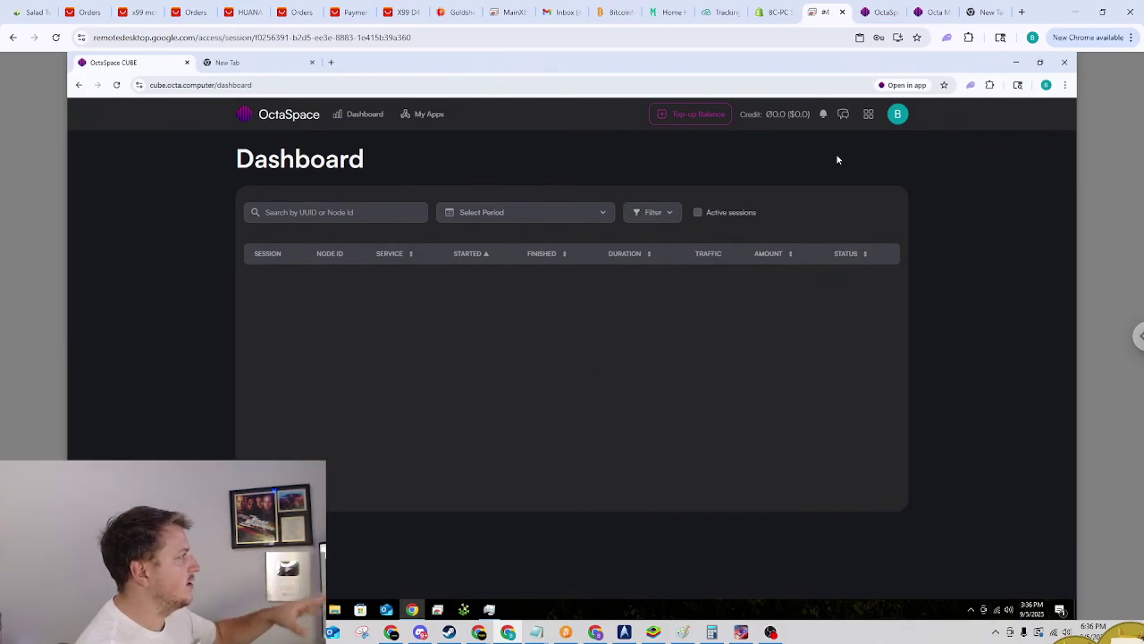
left_click(898, 115)
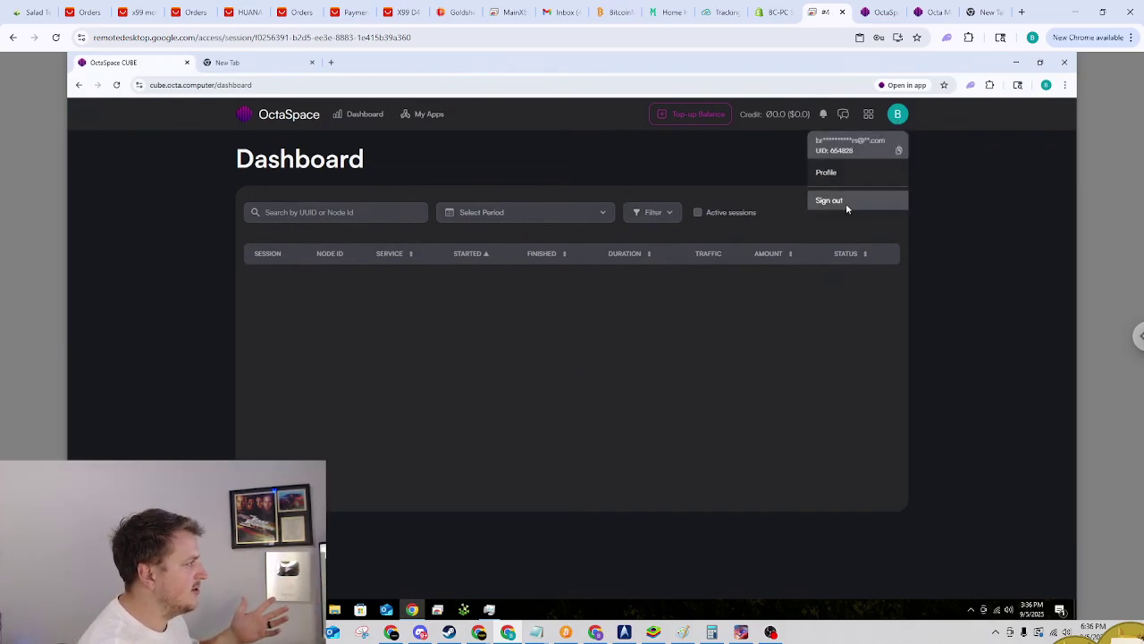
left_click(847, 204)
left_click(535, 385)
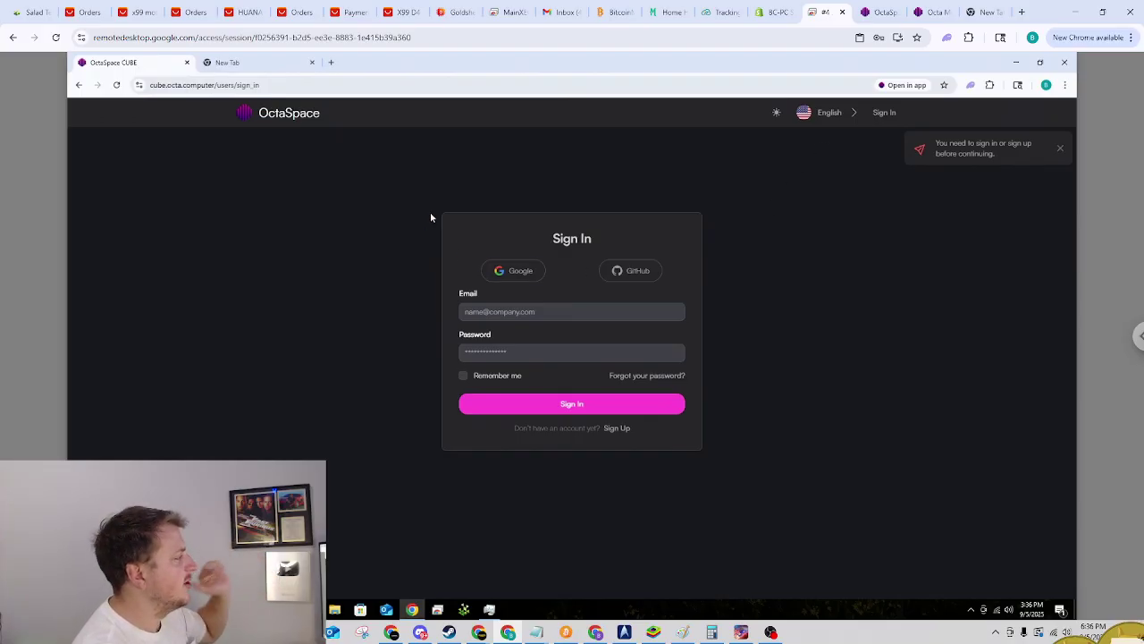
left_click(511, 271)
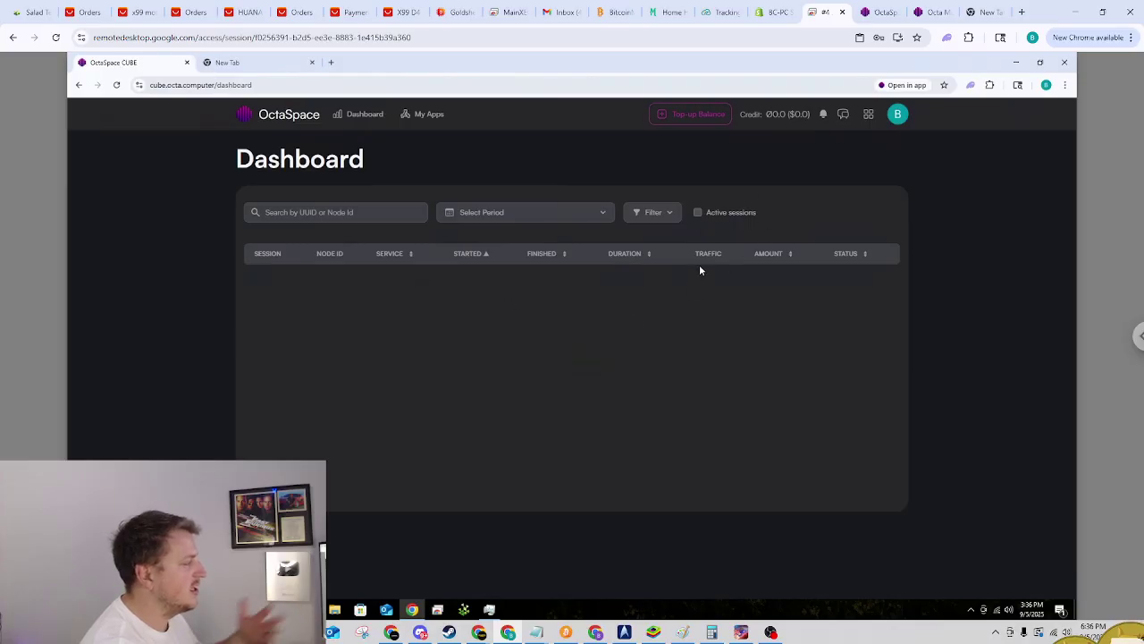
Open the Profile page's Settings tab with deposit address, API token and reward address.
left_click(898, 115)
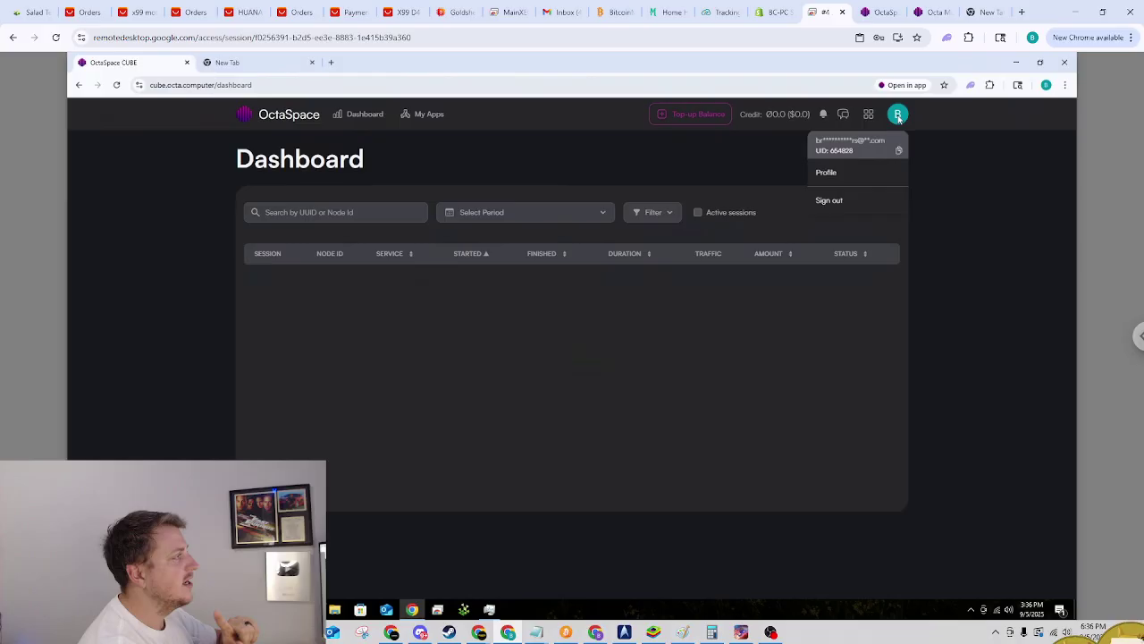
left_click(824, 172)
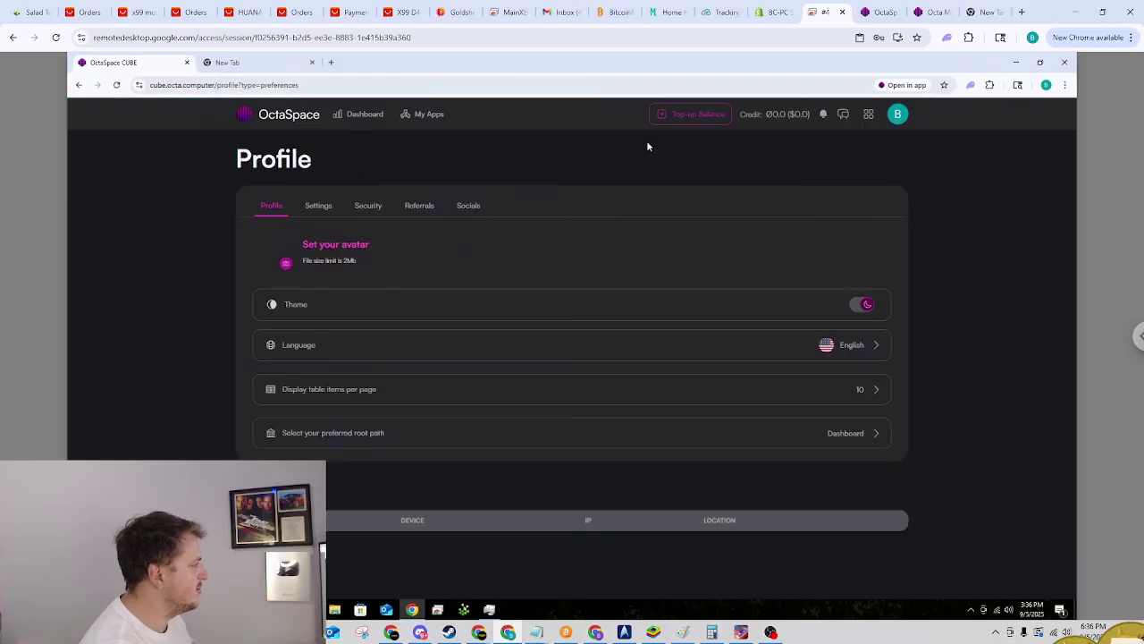
left_click(318, 207)
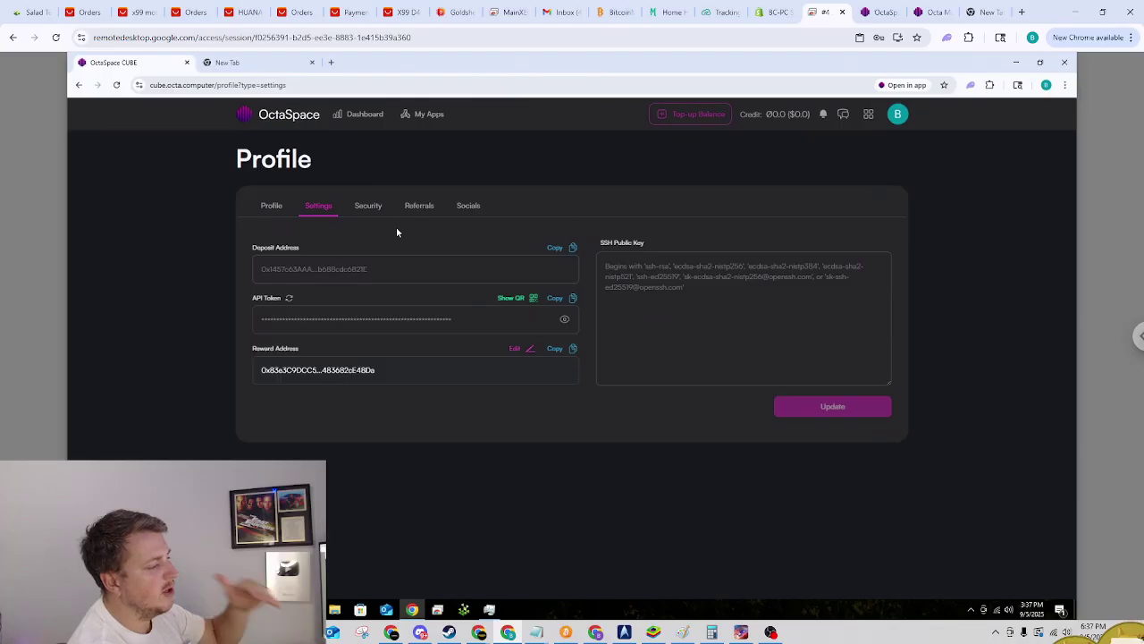
Download the OctaSpace Node Manager .msi (5.4 MB) from the download link and launch it.
left_click(255, 62)
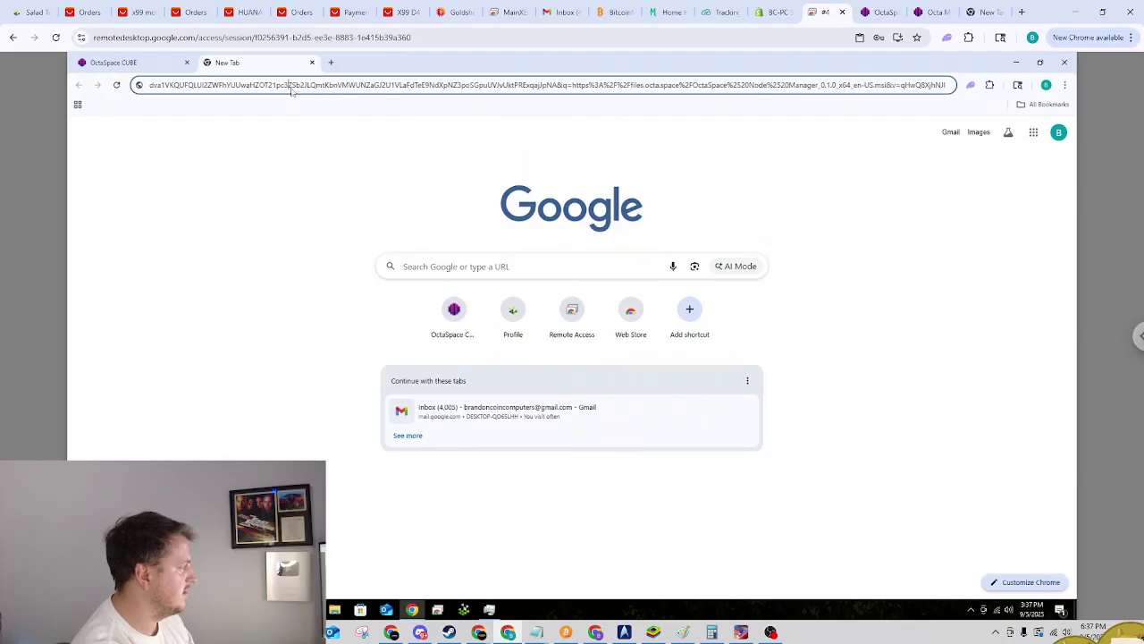
key("Return")
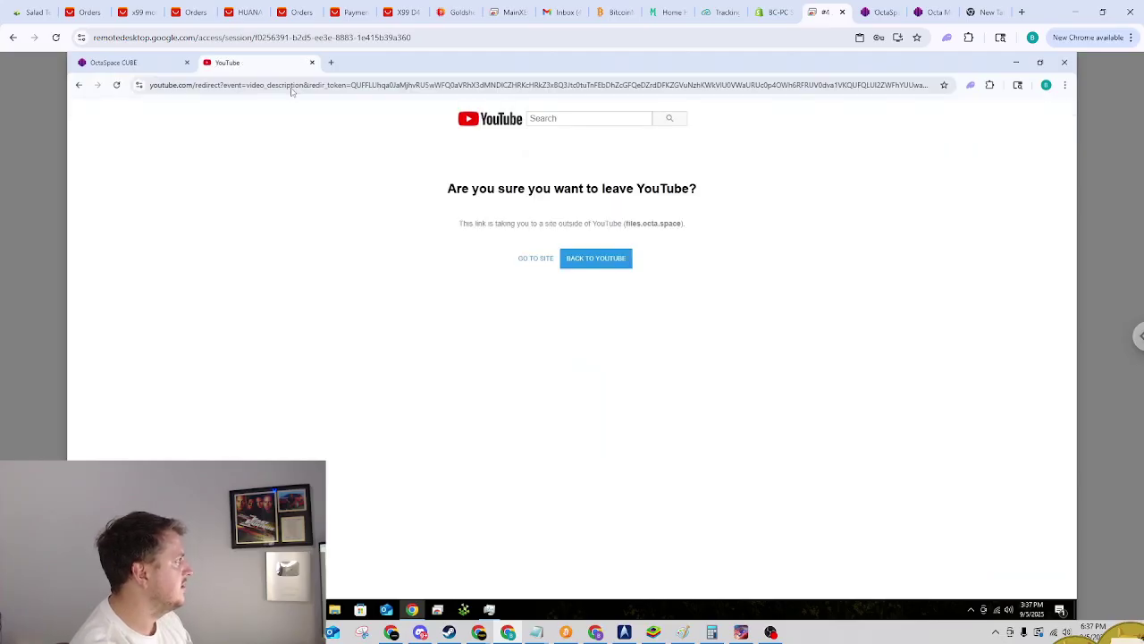
left_click(533, 259)
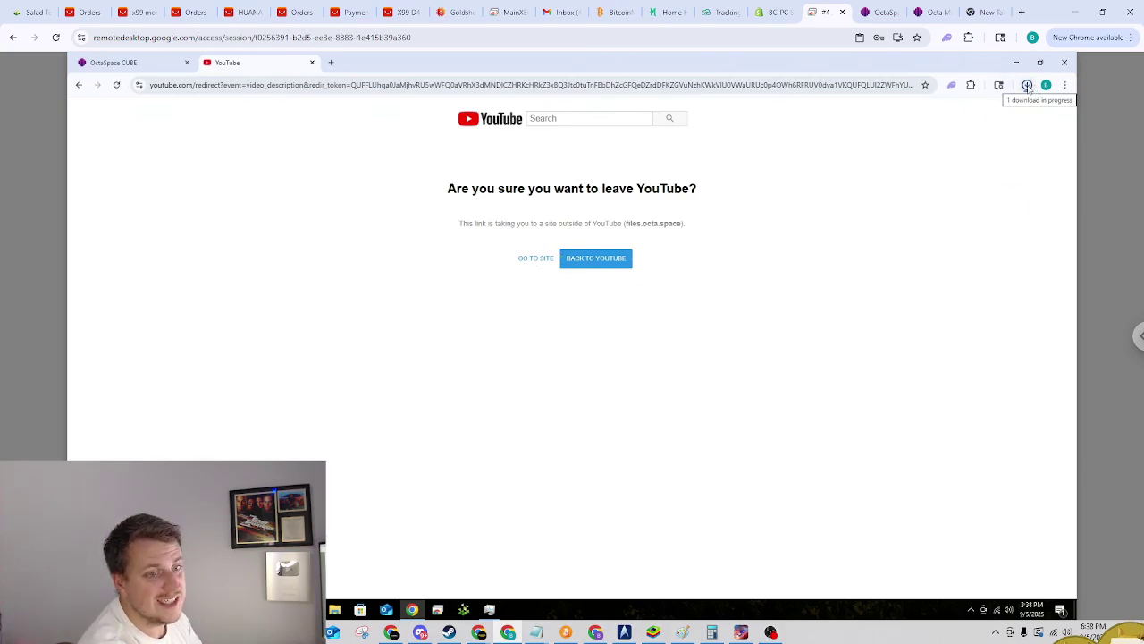
left_click(1027, 85)
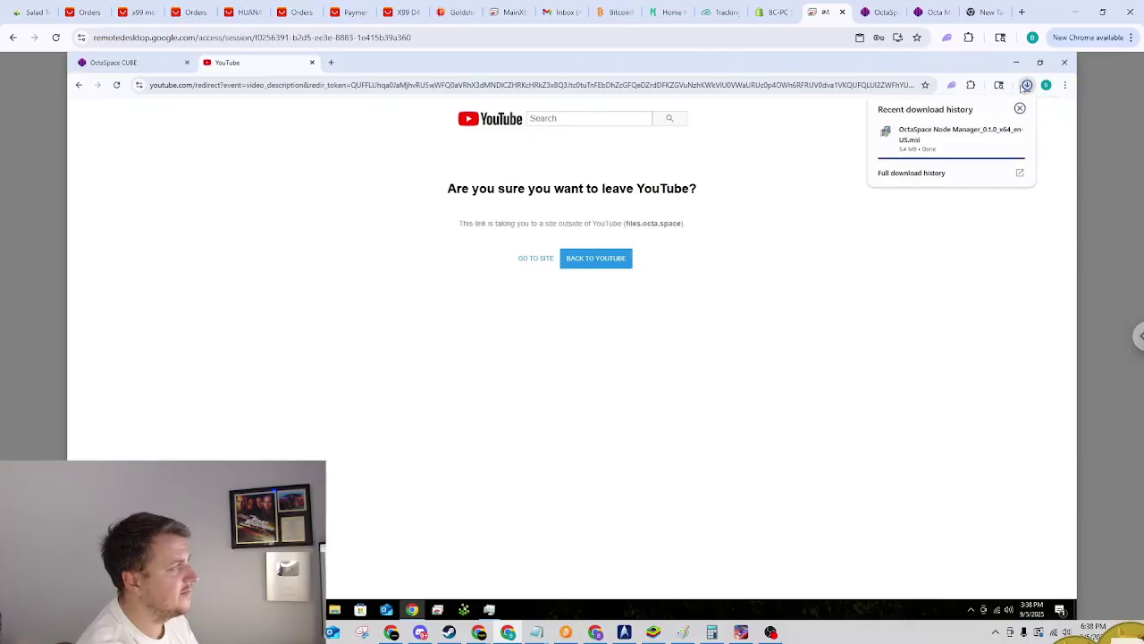
left_click(944, 141)
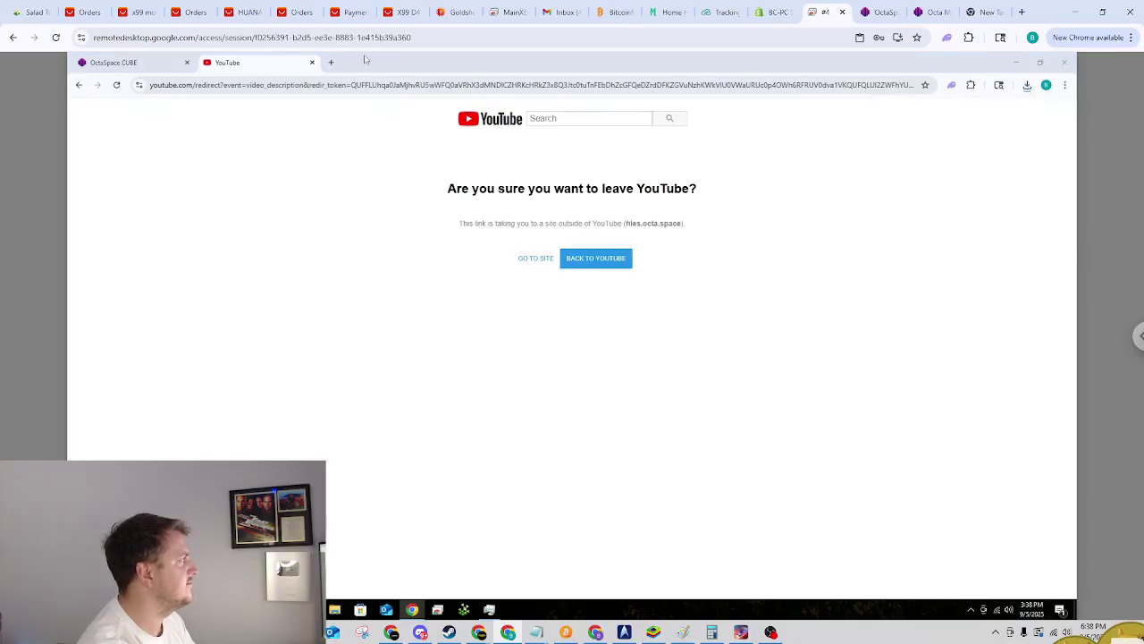
Bypass the Windows protection warning and install Node Manager to the default folder, approving UAC.
left_click(312, 63)
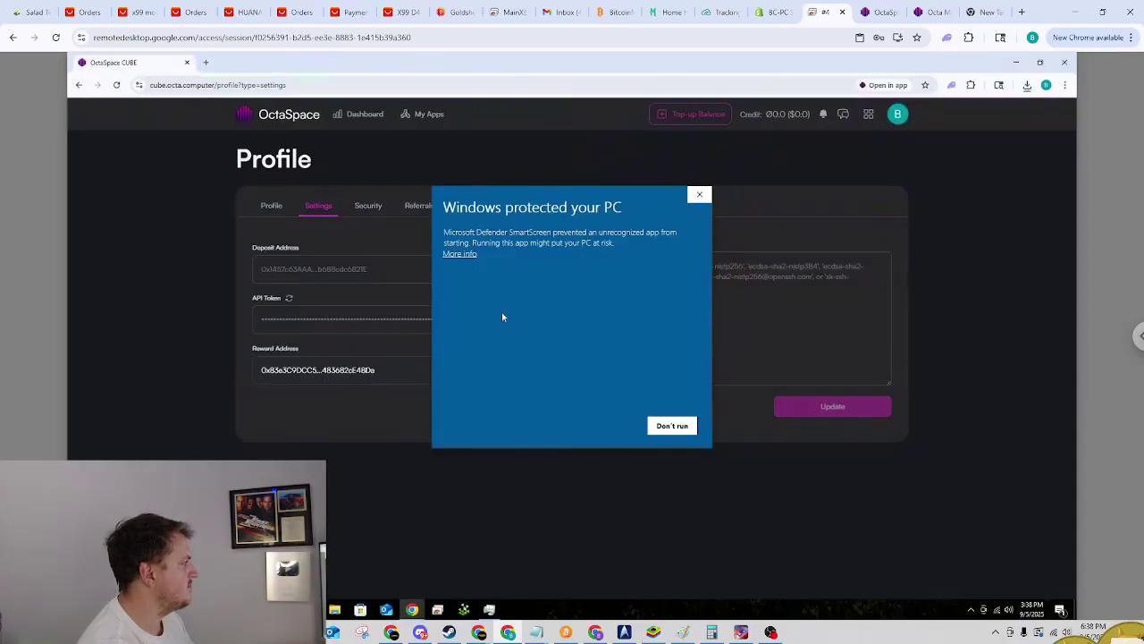
left_click(460, 254)
left_click(609, 427)
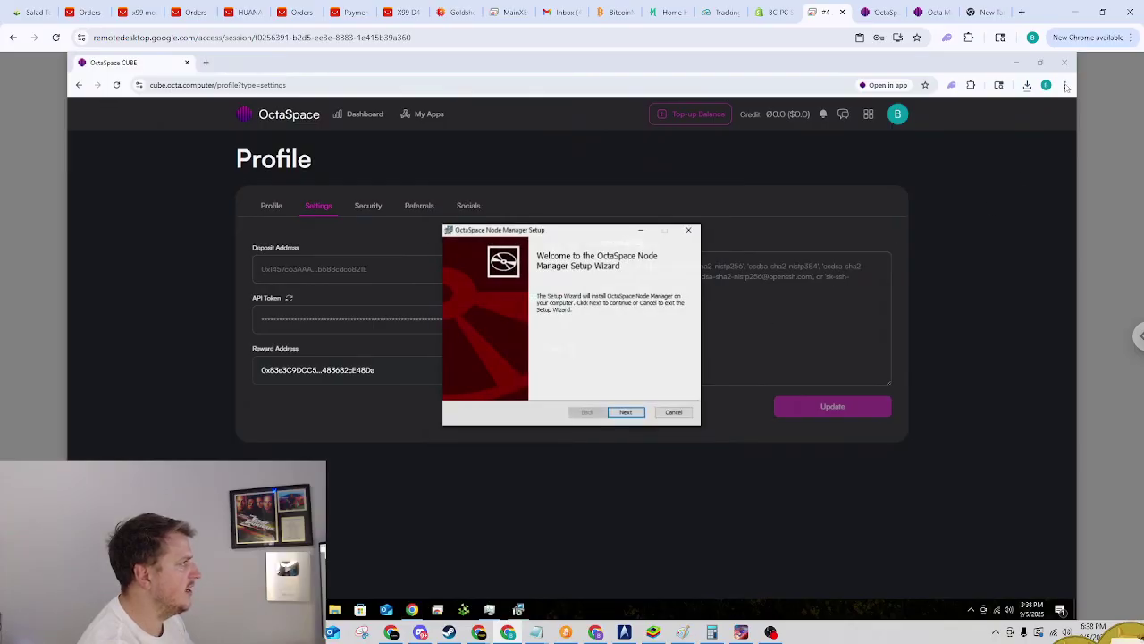
left_click(1016, 63)
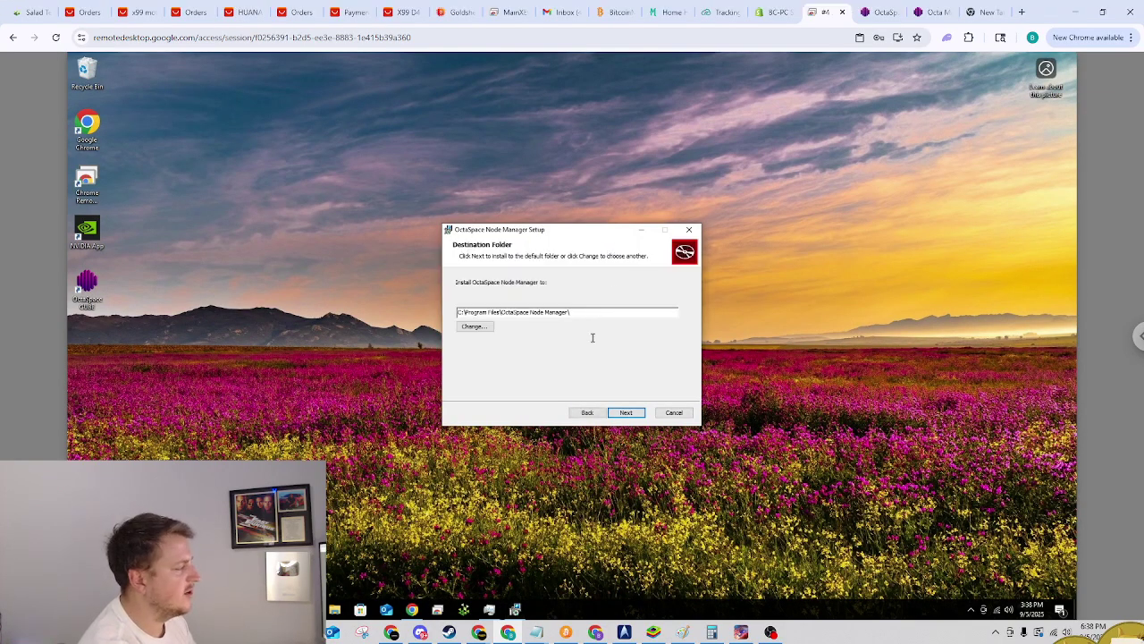
left_click(627, 413)
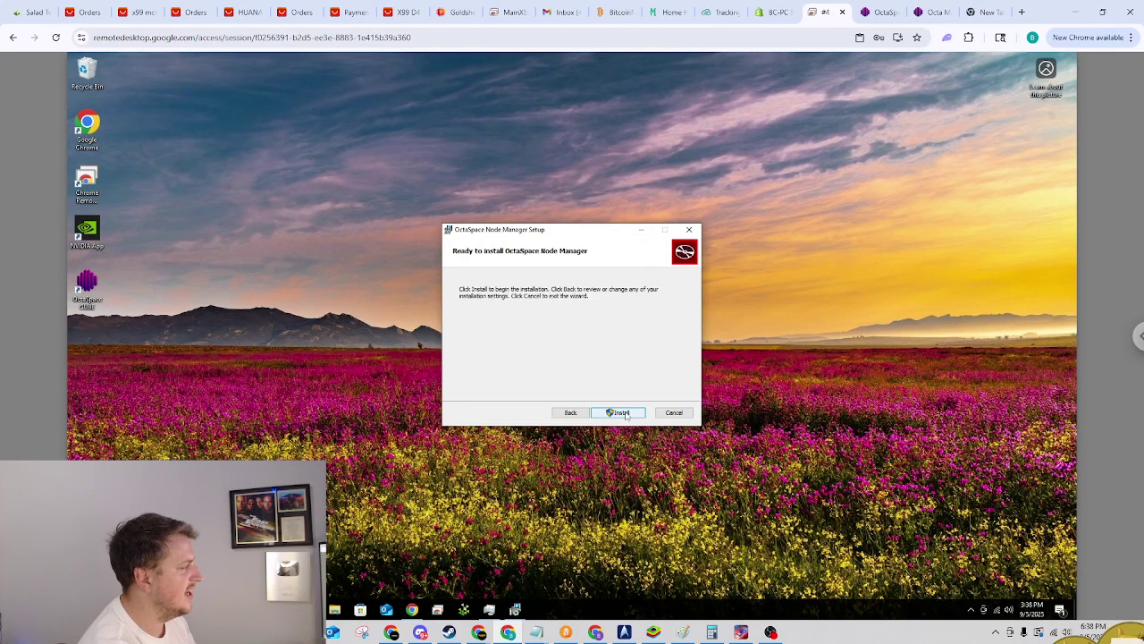
left_click(632, 413)
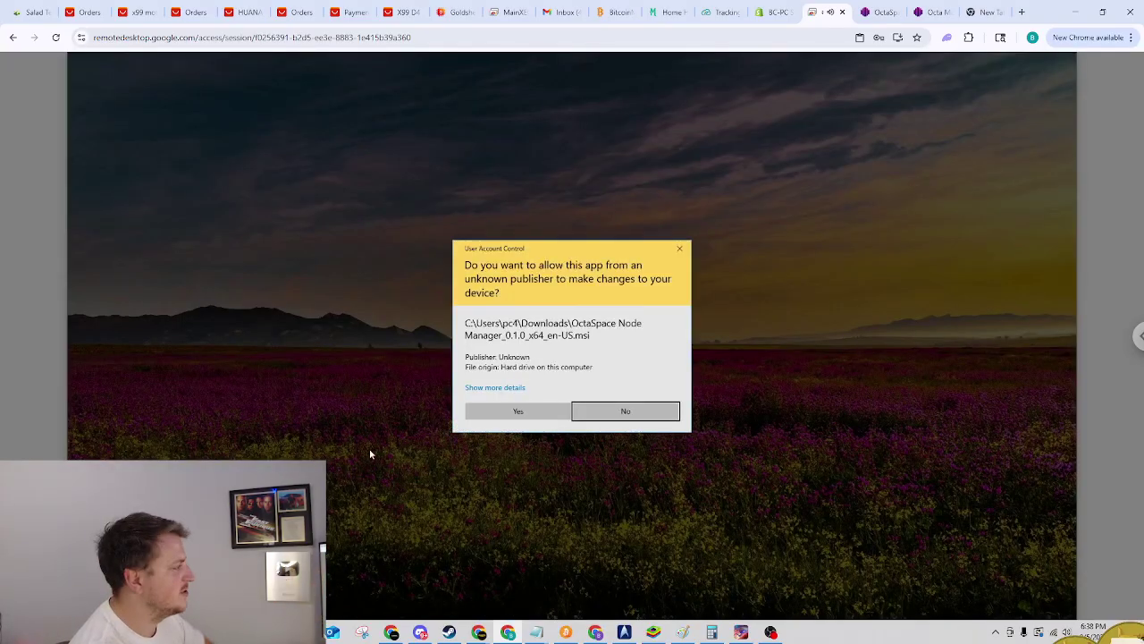
left_click(517, 410)
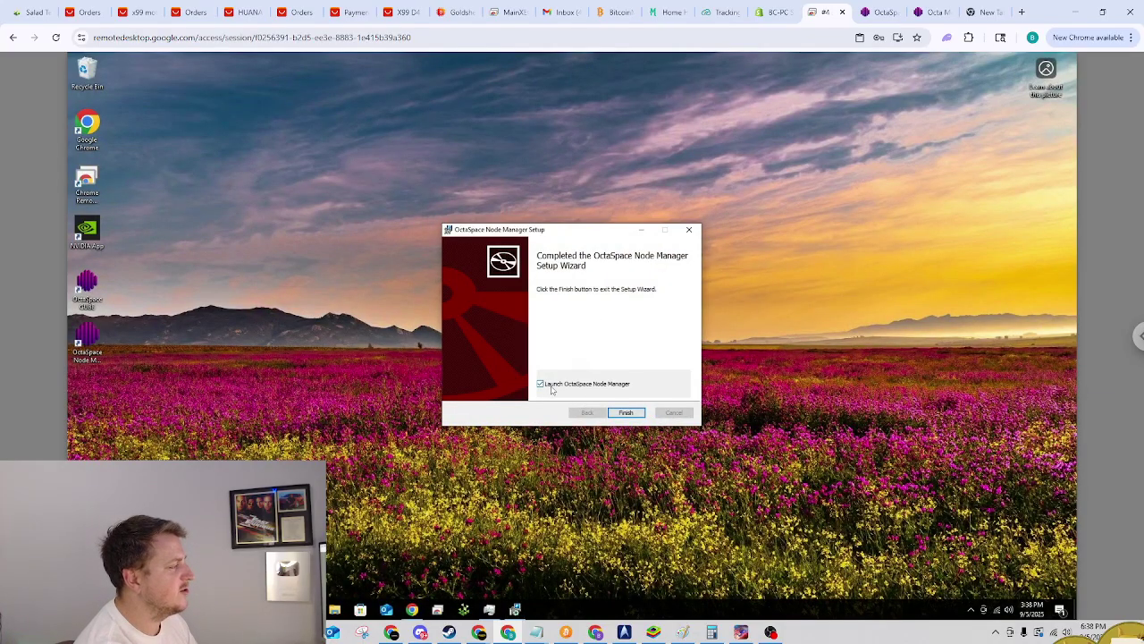
Launch Node Manager from setup, pin it to the taskbar, and center its window.
left_click(633, 416)
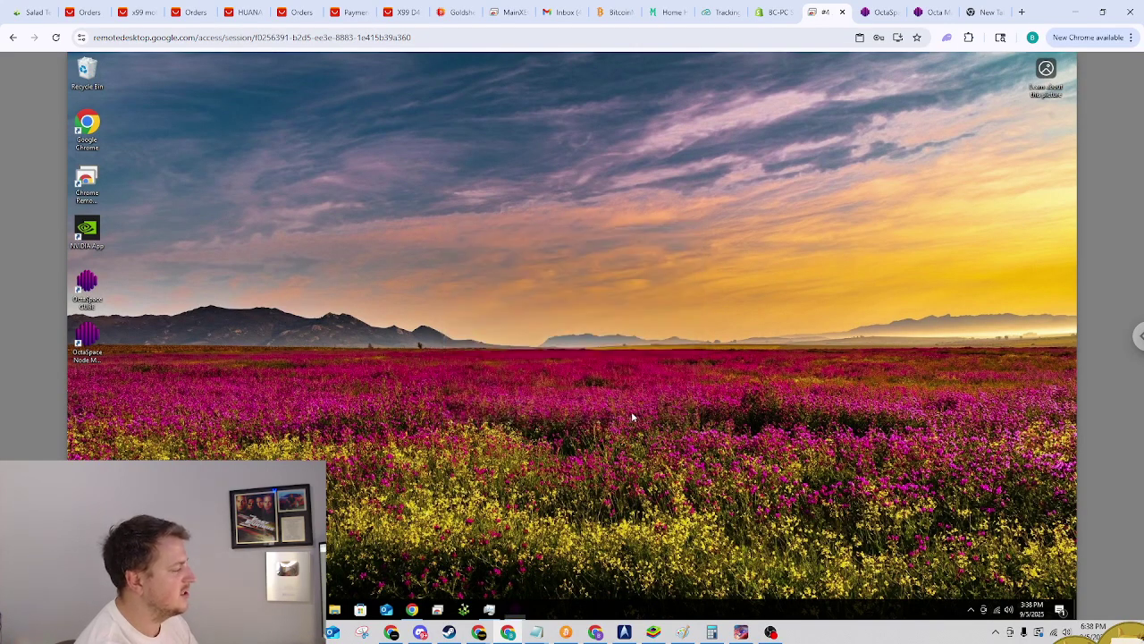
left_click_drag(372, 185, 497, 118)
left_click(519, 609)
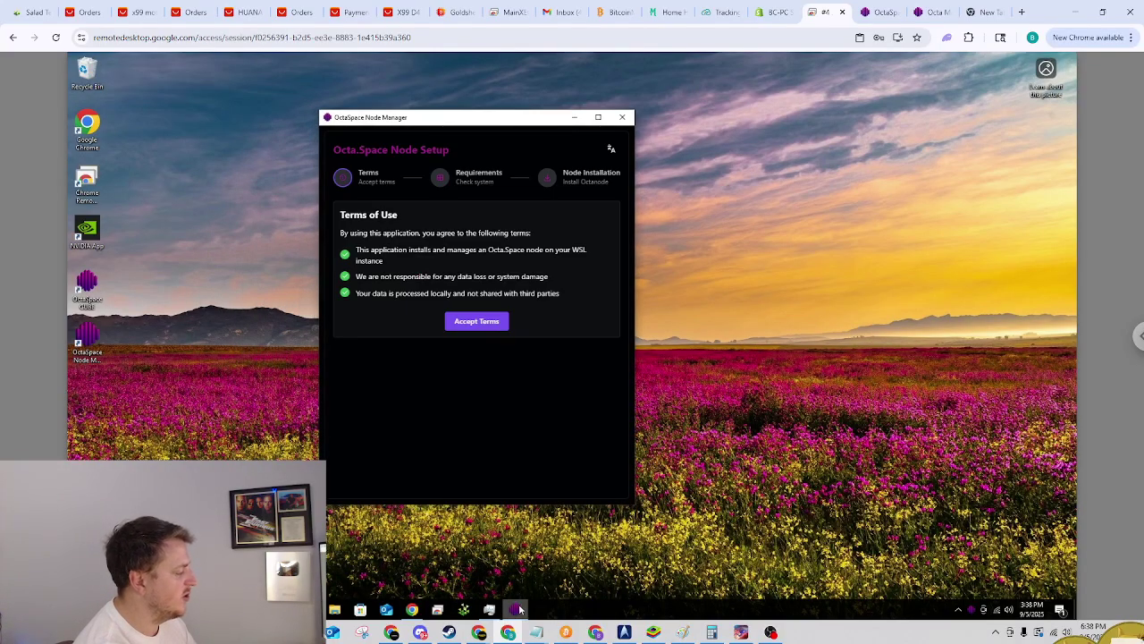
right_click(519, 609)
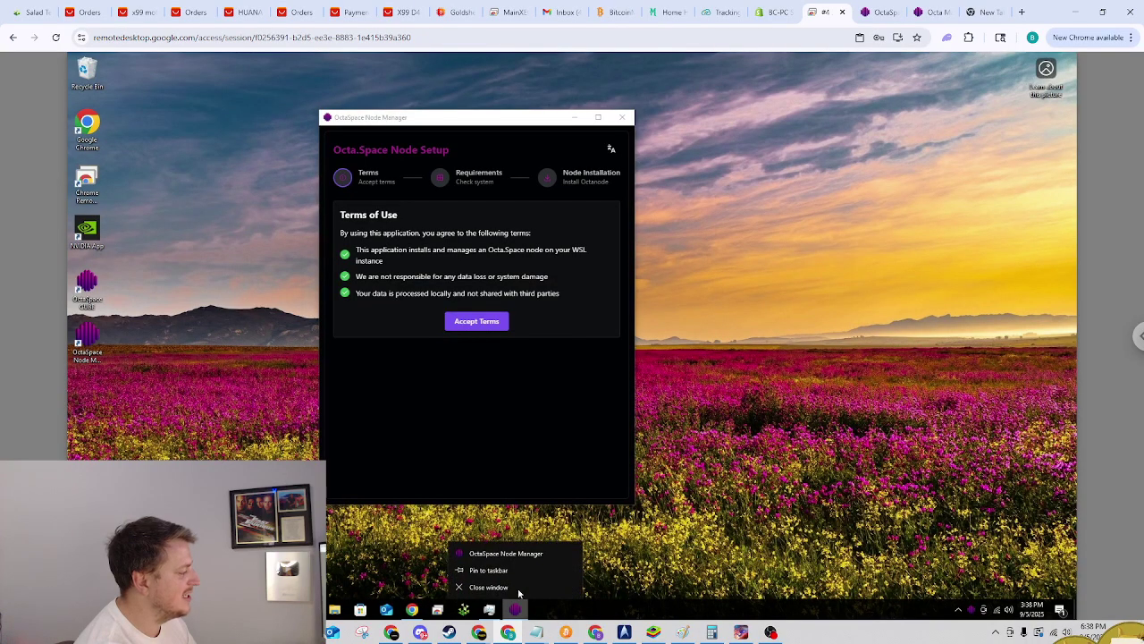
left_click(515, 572)
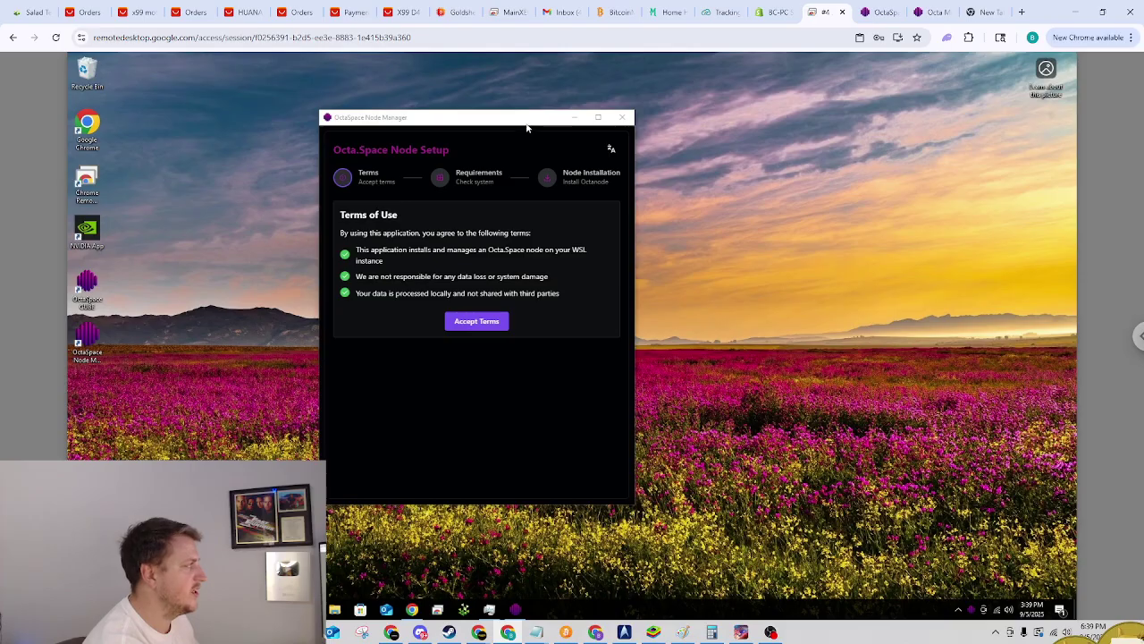
left_click_drag(530, 123, 636, 111)
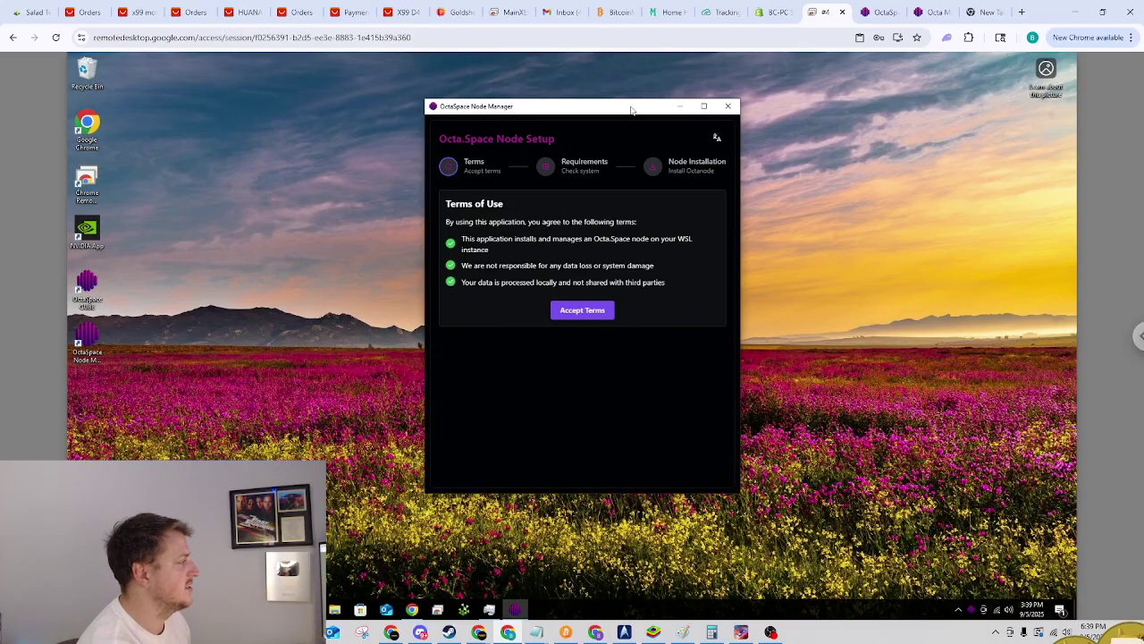
Accept the Terms of Use and continue once all system requirement checks pass.
left_click(582, 312)
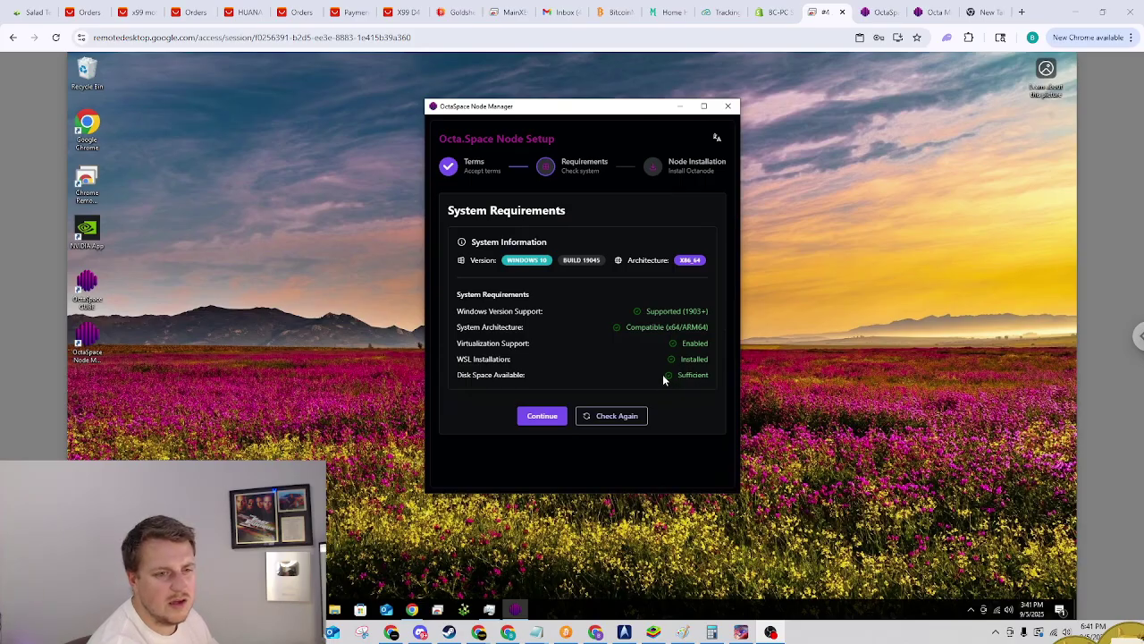
left_click(543, 417)
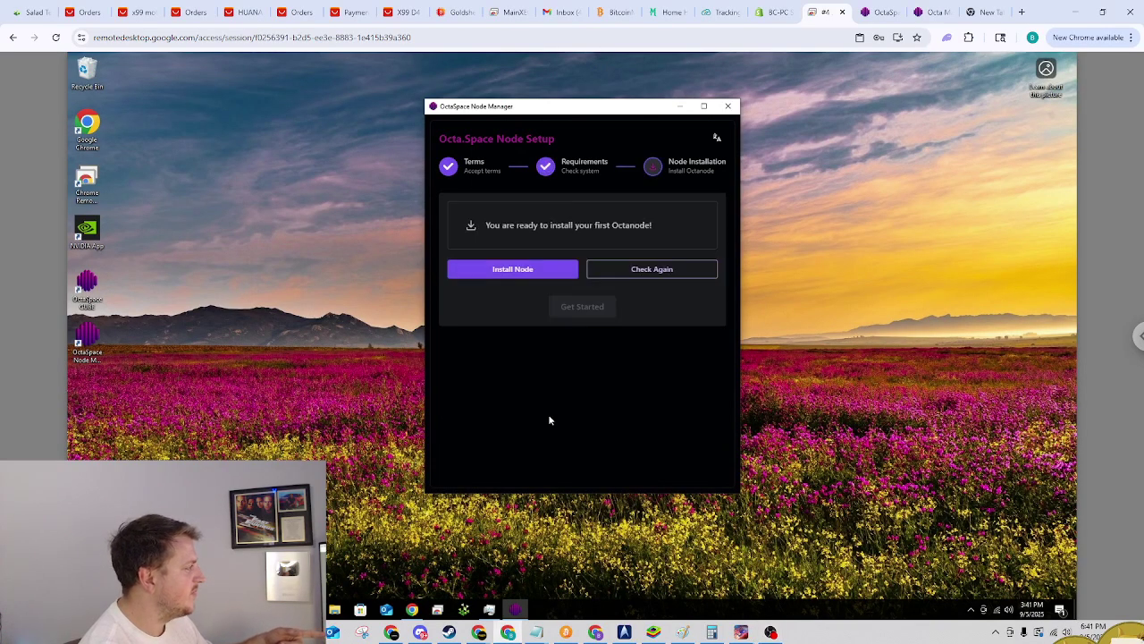
Install the node with the maximum 302 GB disk and 27 GB RAM.
left_click(515, 270)
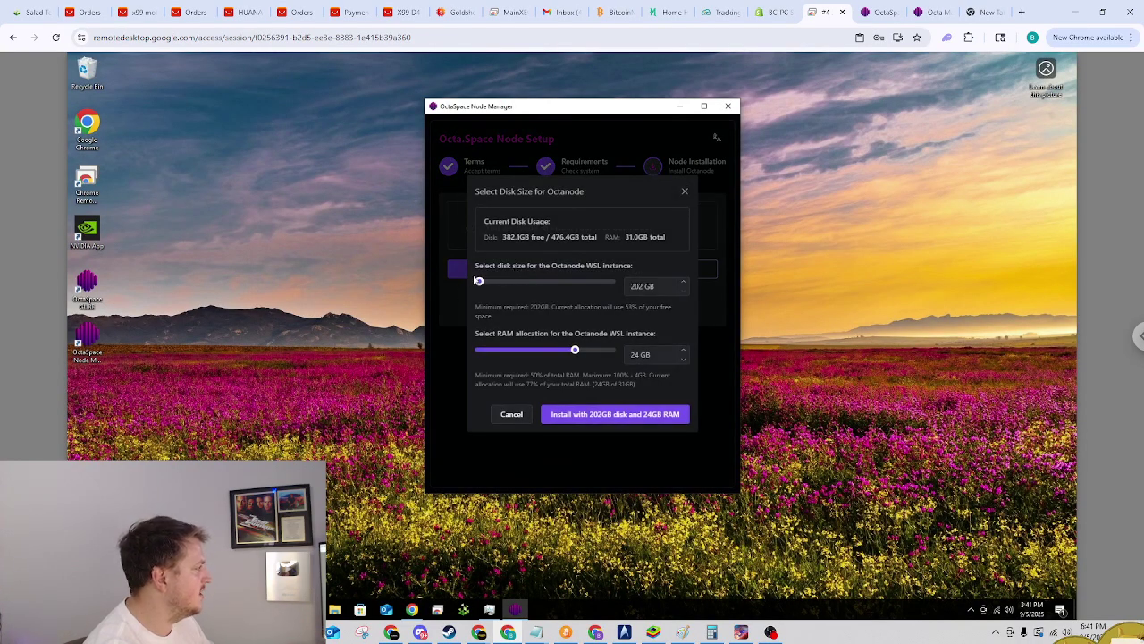
mouse_move(480, 283)
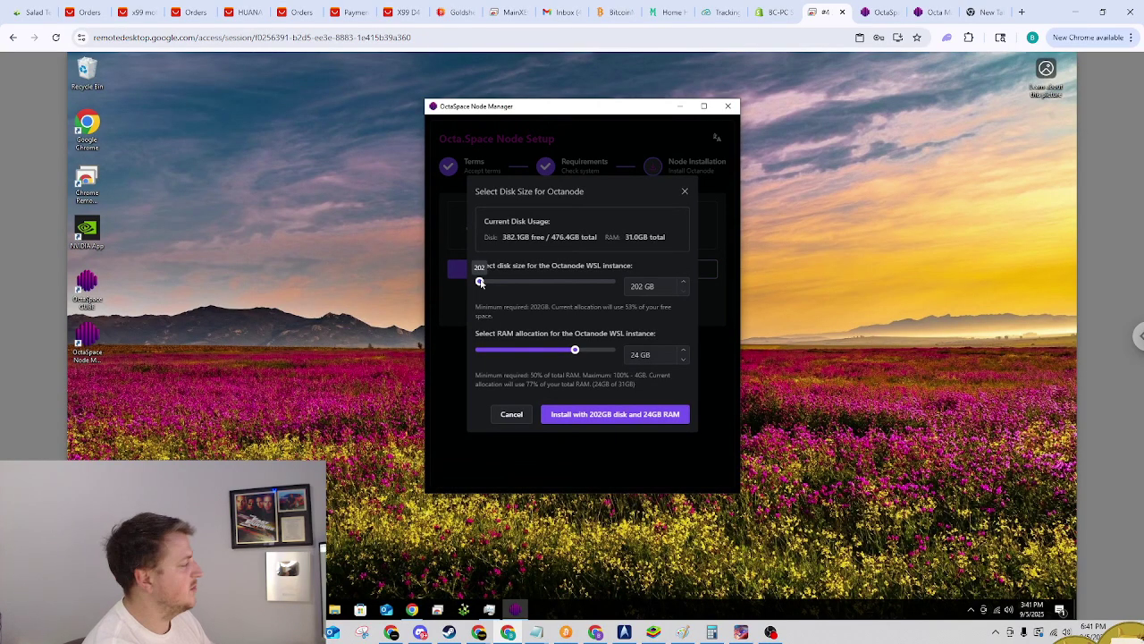
left_click_drag(480, 283, 688, 280)
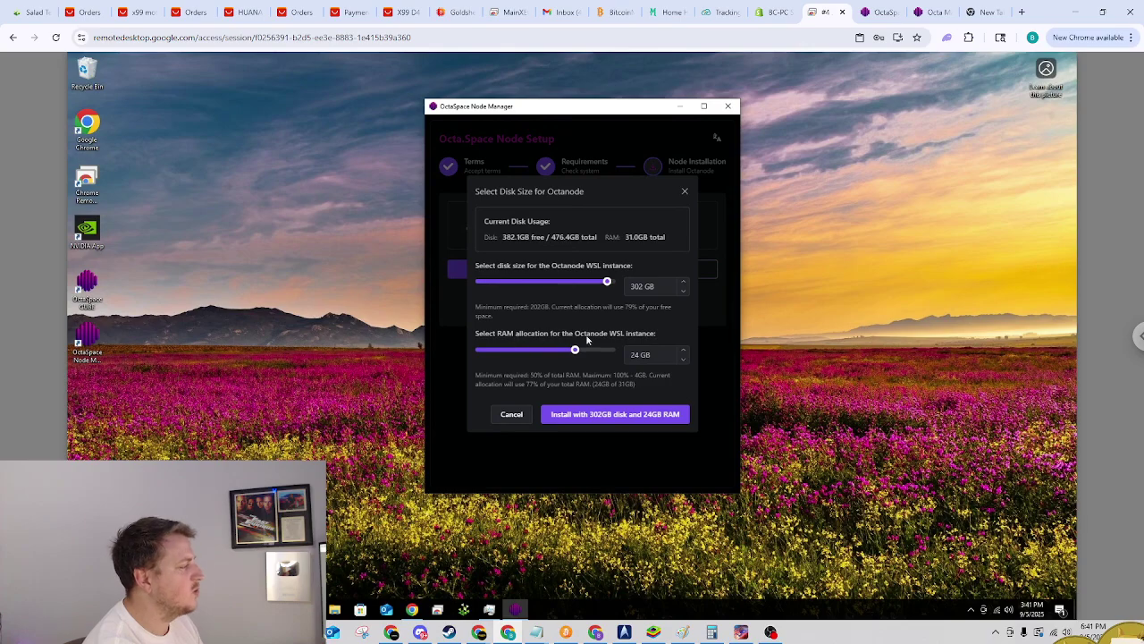
mouse_move(579, 355)
left_click_drag(577, 351, 648, 358)
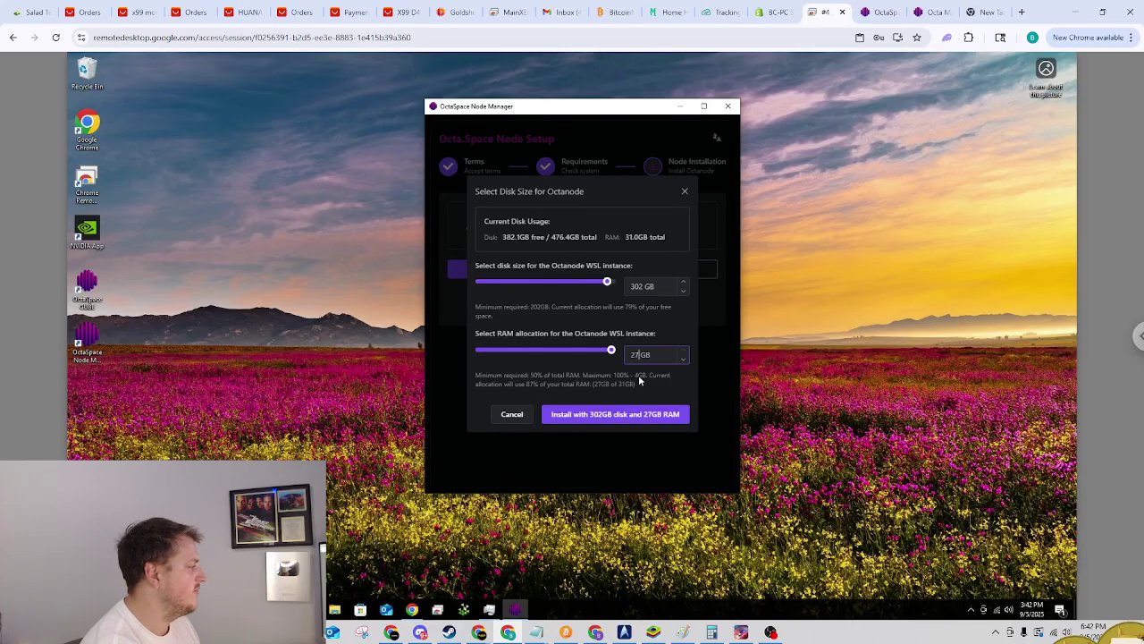
left_click(588, 417)
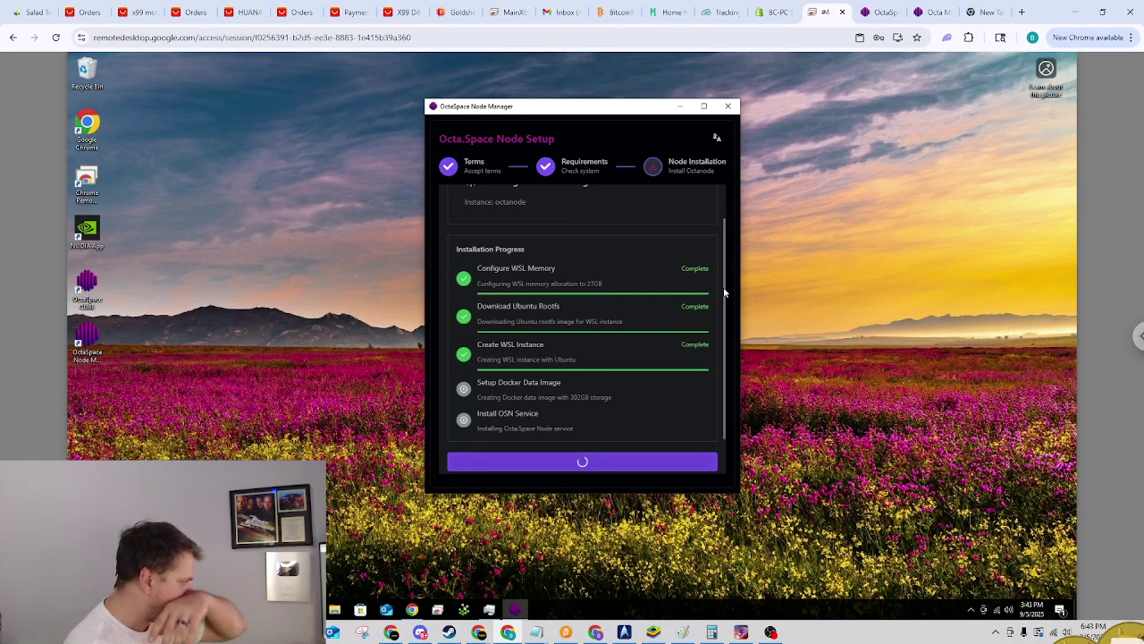
Watch Disk 0 (C:) activity in Task Manager until install completes, then copy the node token.
left_click(489, 609)
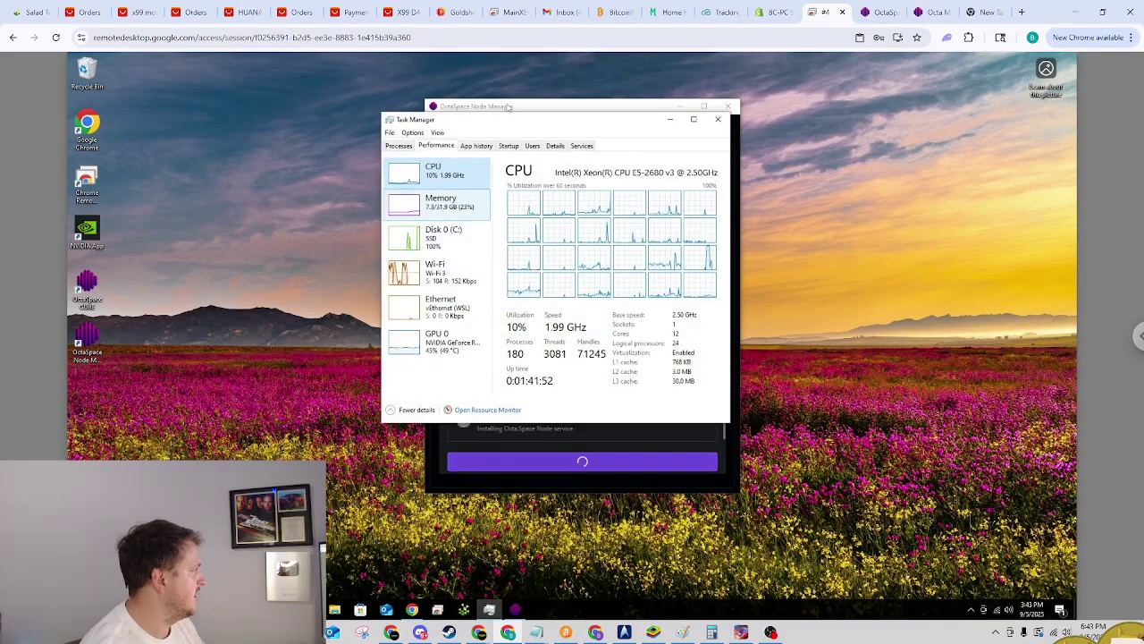
left_click_drag(524, 117, 190, 116)
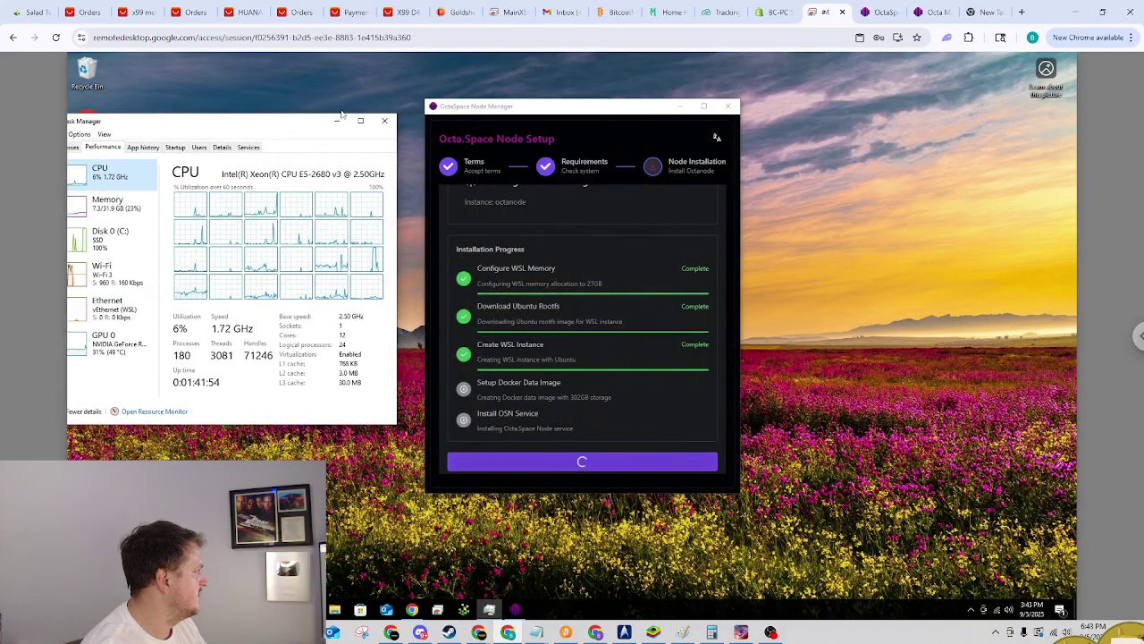
left_click_drag(293, 122, 397, 122)
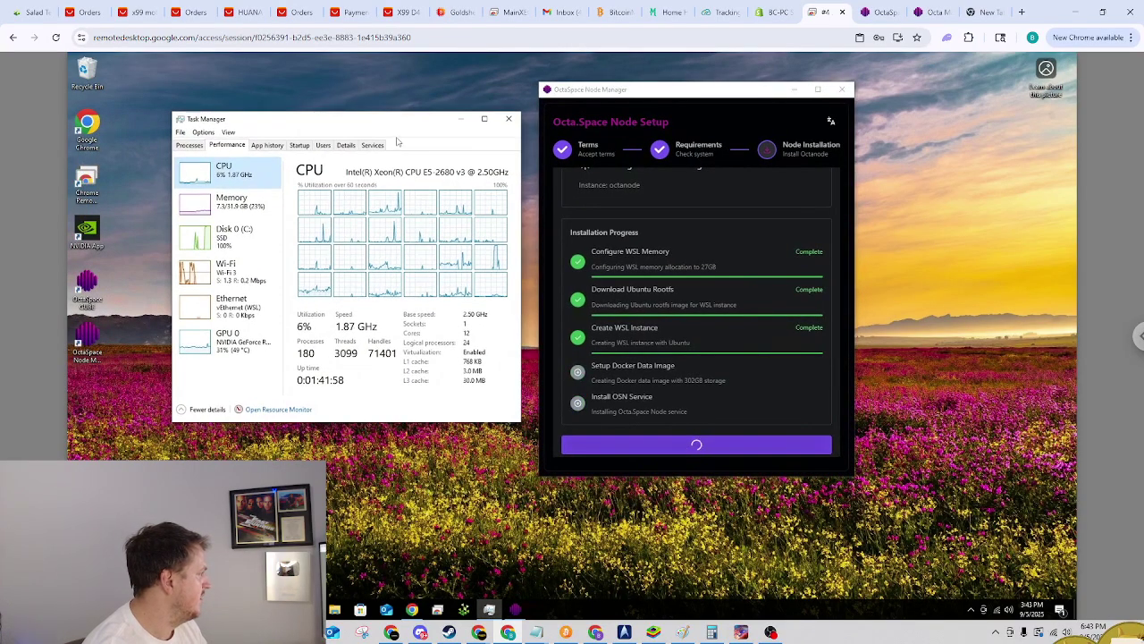
left_click(231, 234)
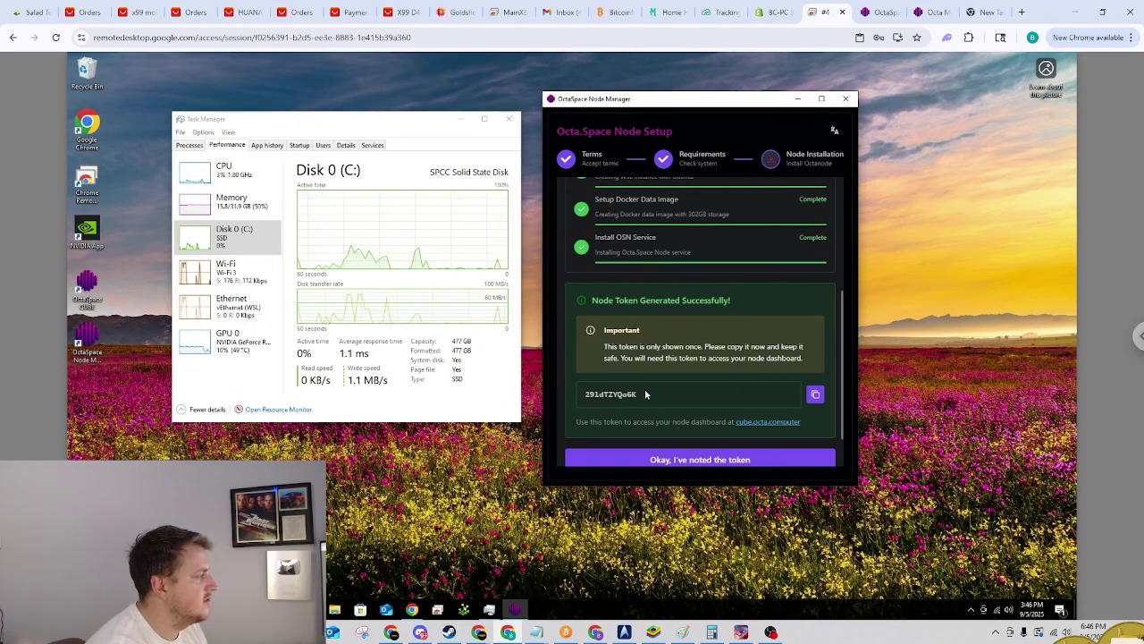
left_click(815, 394)
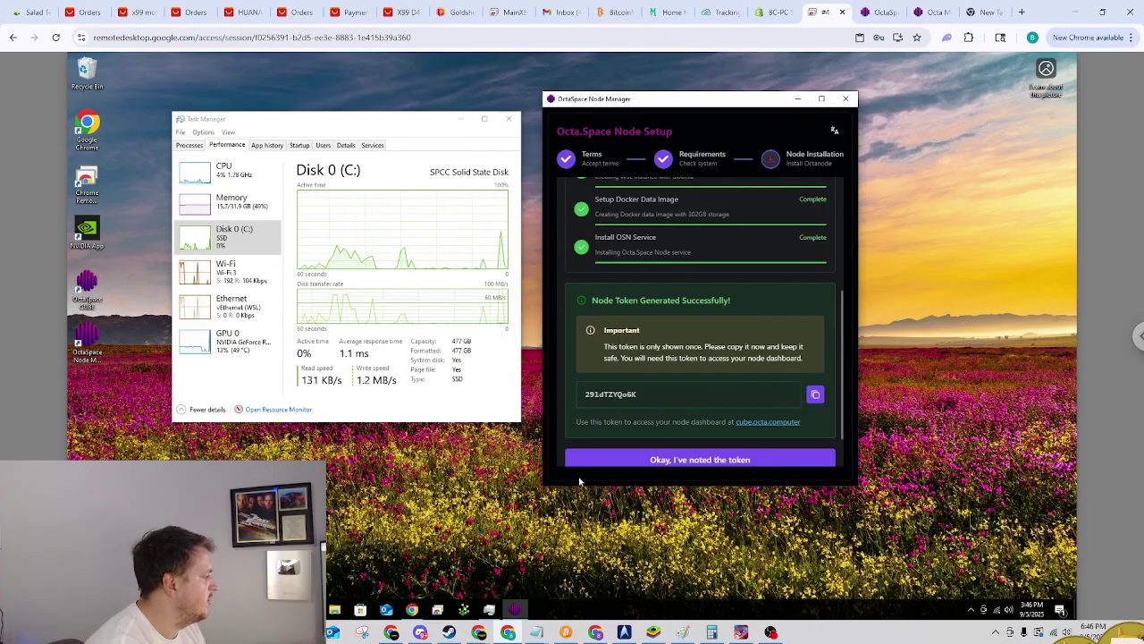
Add node '3060-12gb-xeon12c-32gb' in BCFARM under Hosting > Nodes, pasting the copied token.
left_click(413, 609)
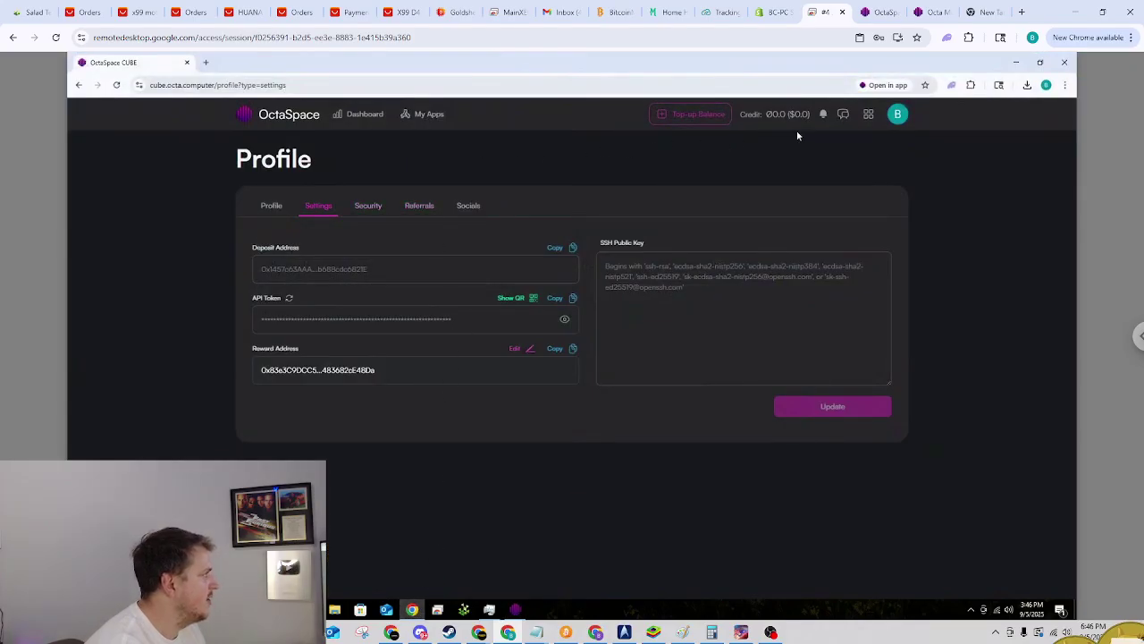
left_click(871, 117)
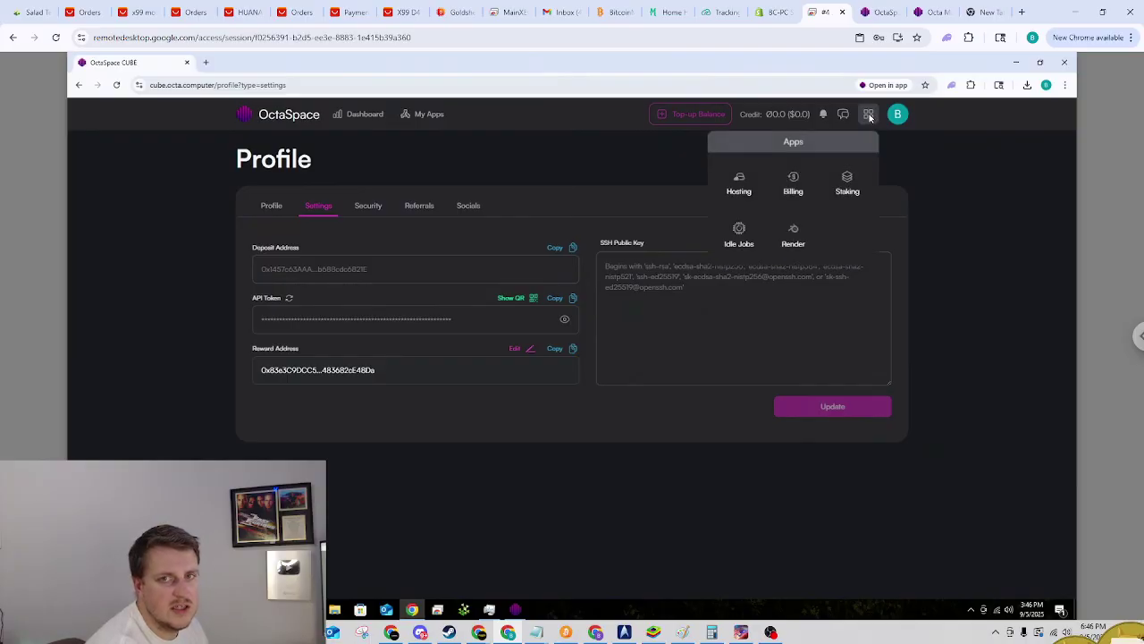
left_click(744, 188)
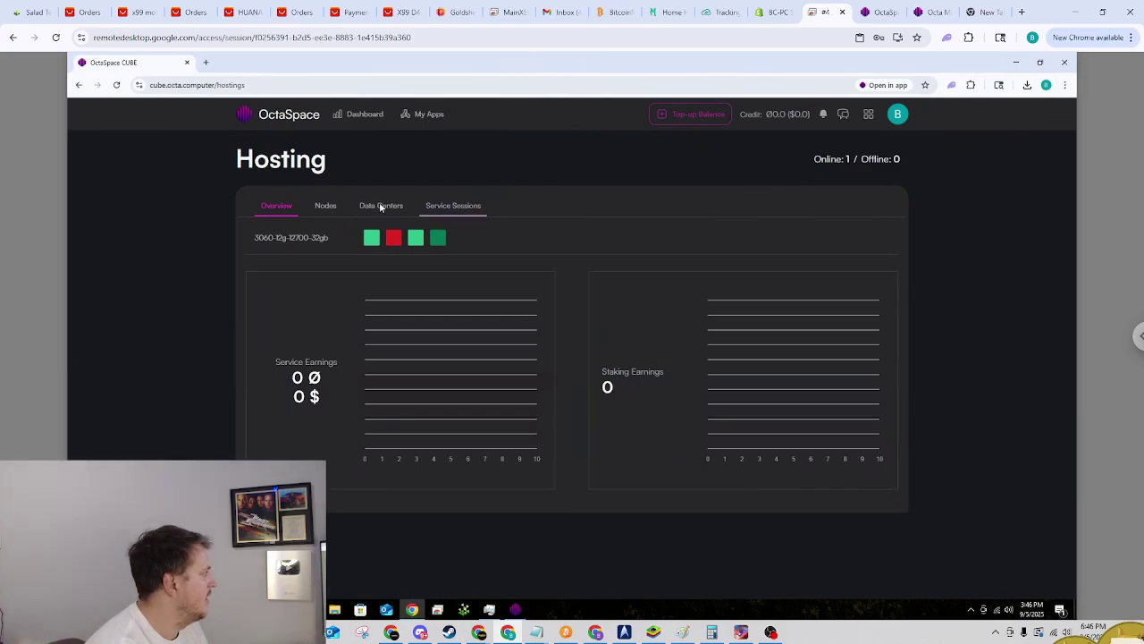
left_click(324, 211)
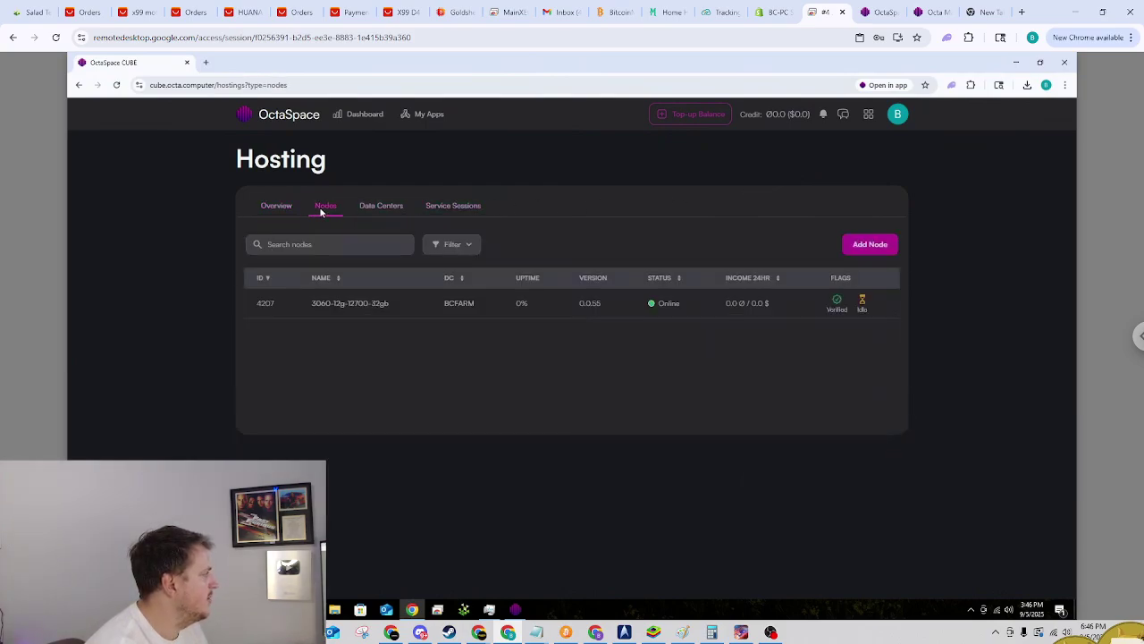
left_click(871, 245)
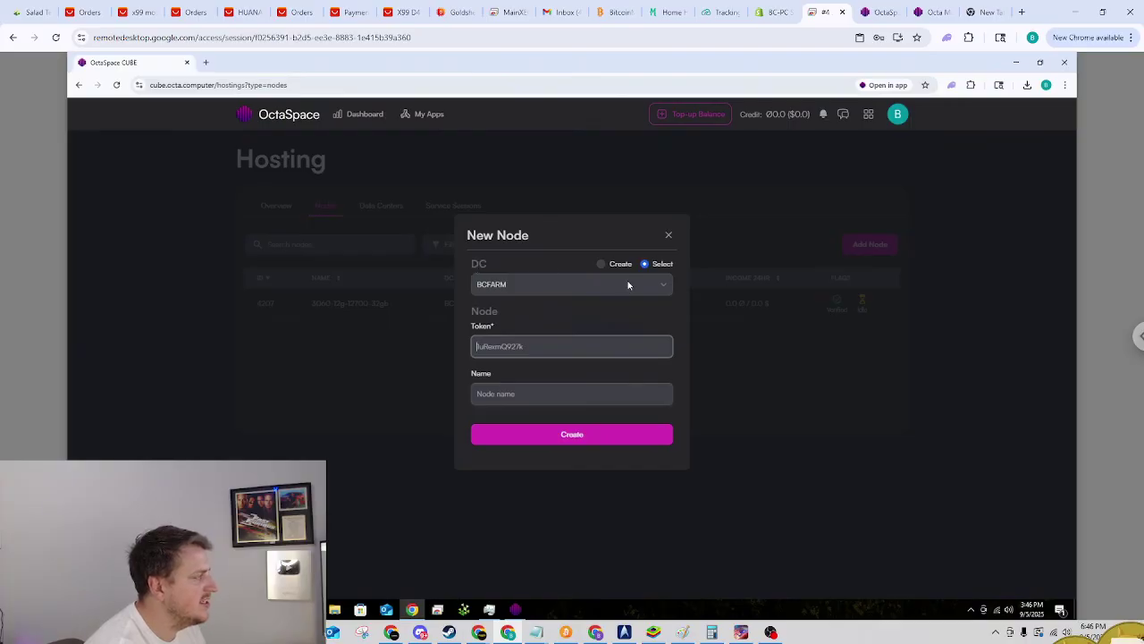
right_click(522, 346)
left_click(566, 473)
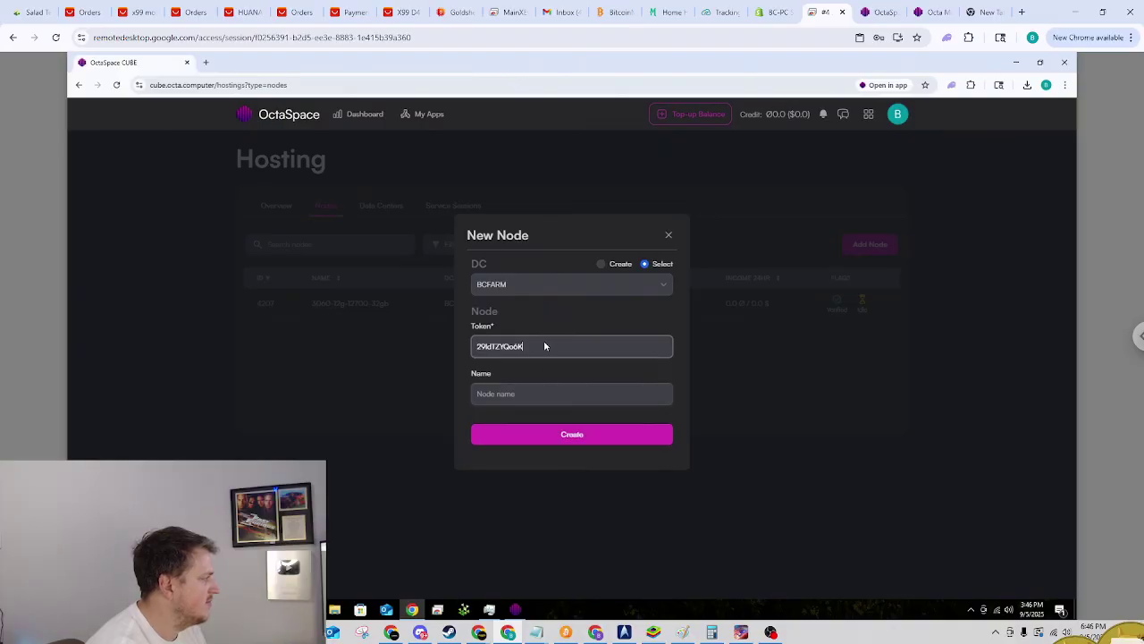
left_click(519, 391)
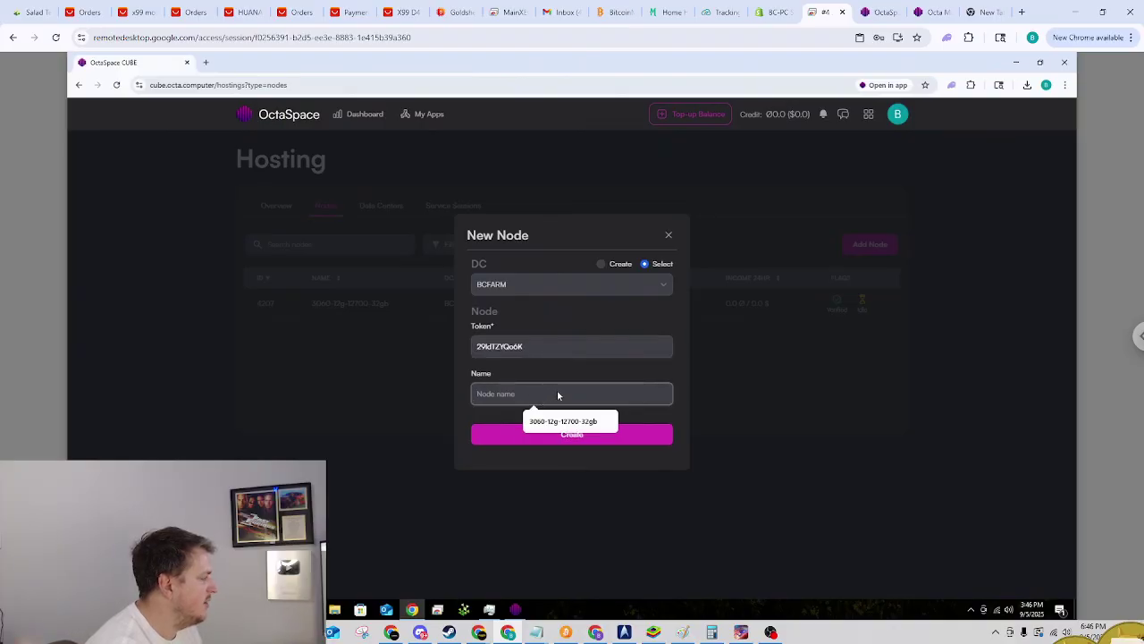
type("30")
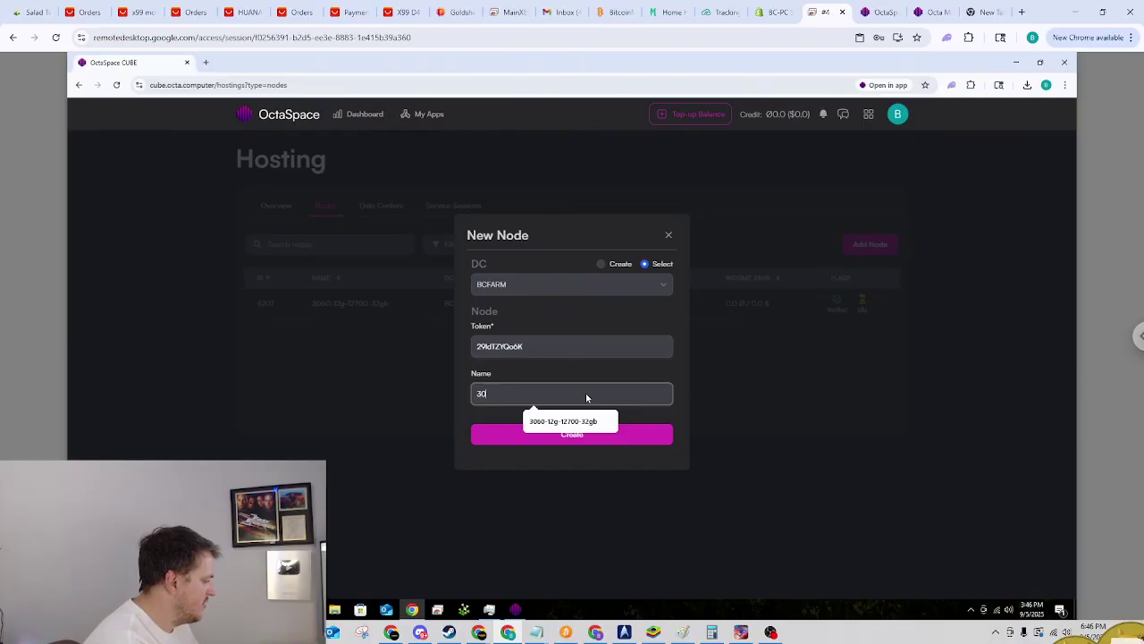
type("60-12")
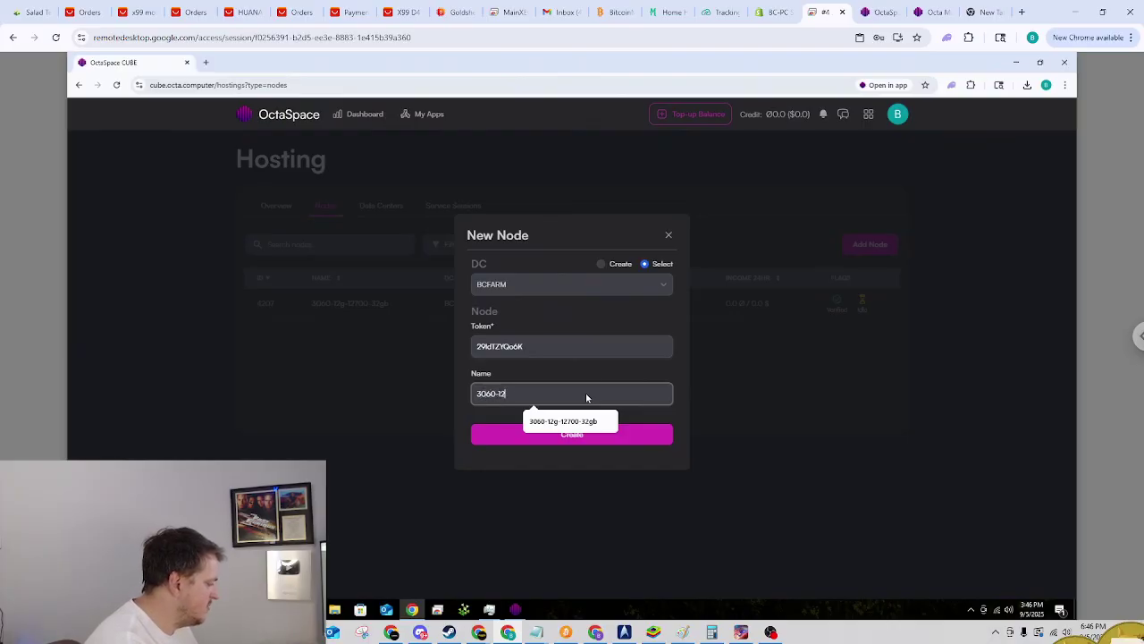
type("gb-")
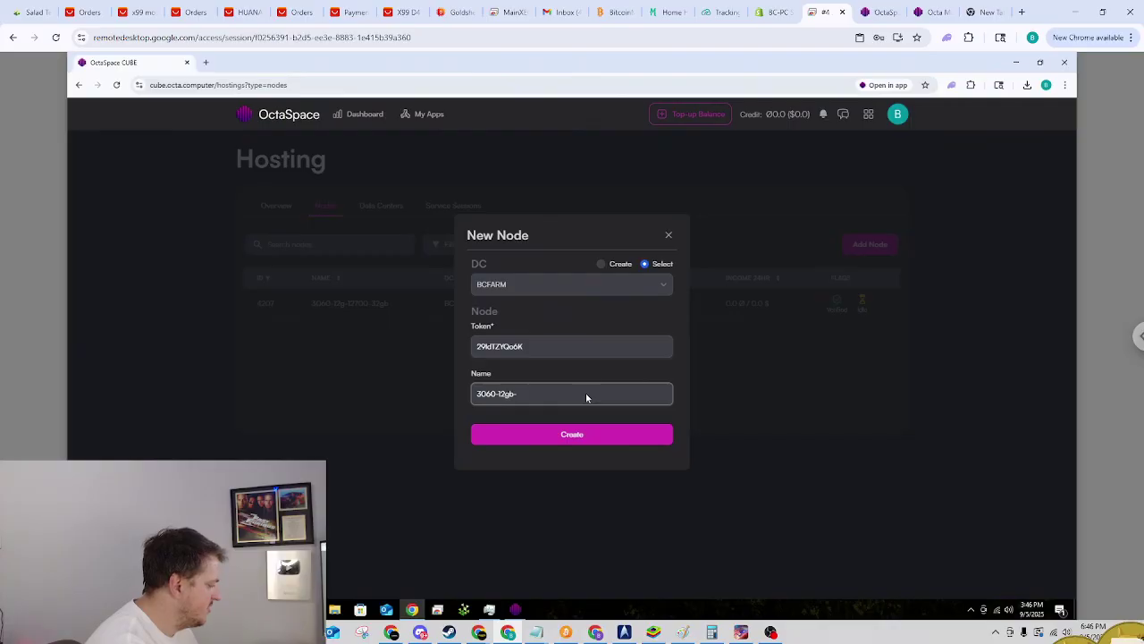
type("xeo")
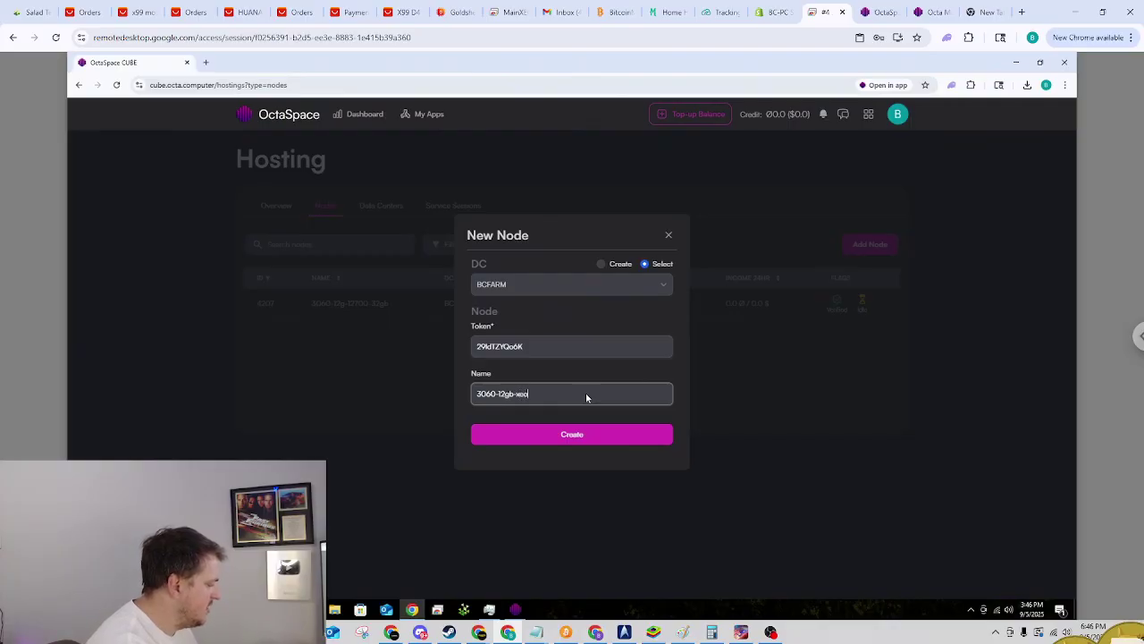
type("n")
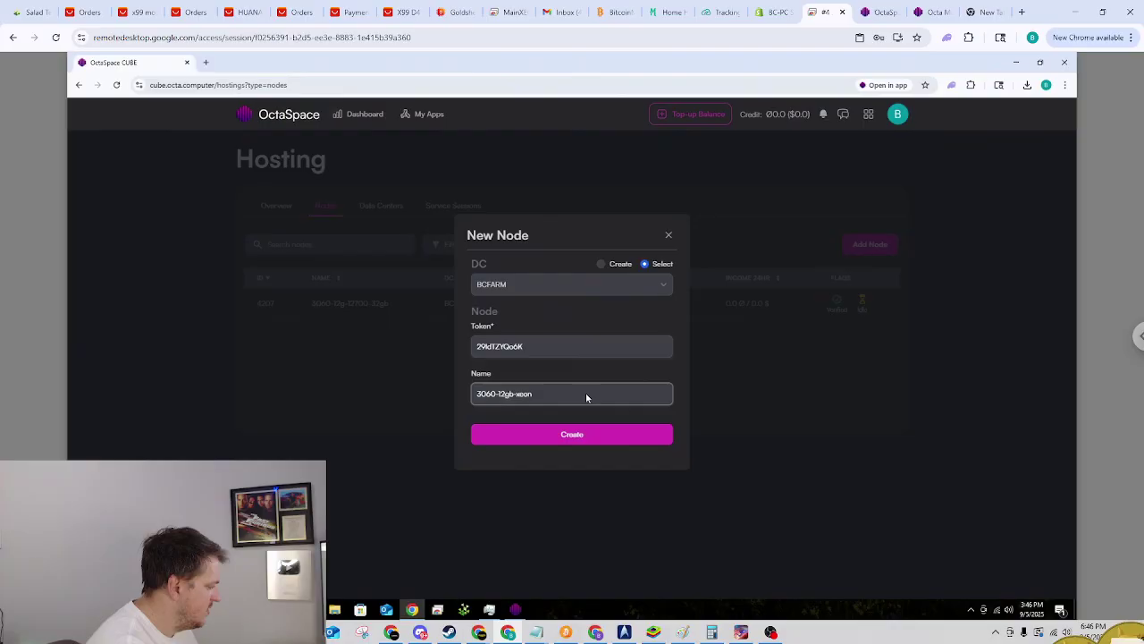
type("12c")
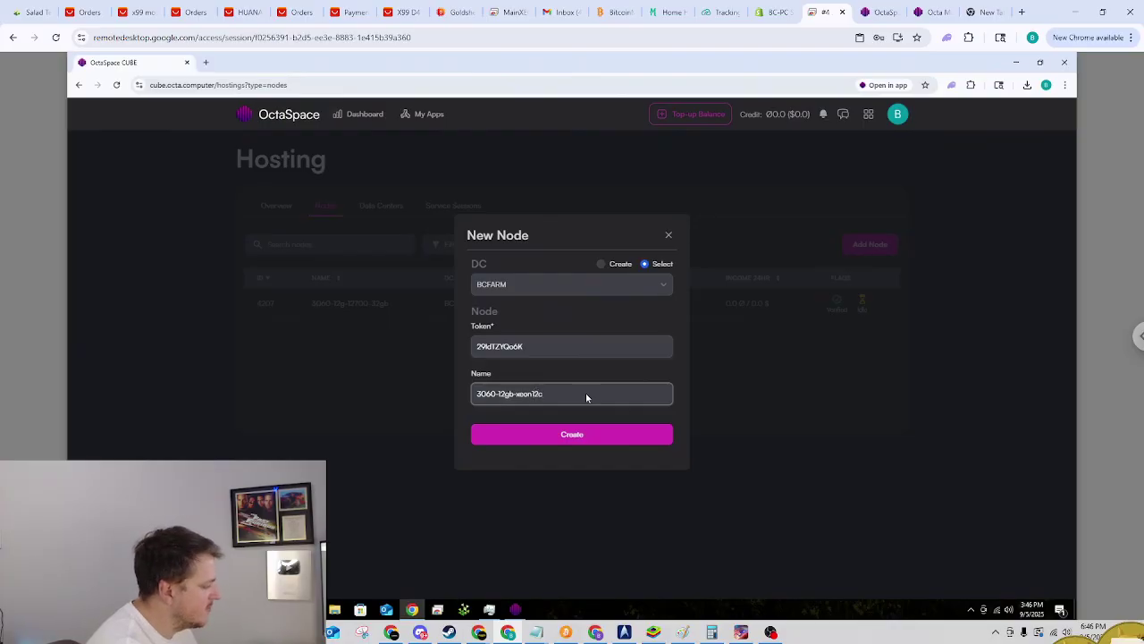
type("-32")
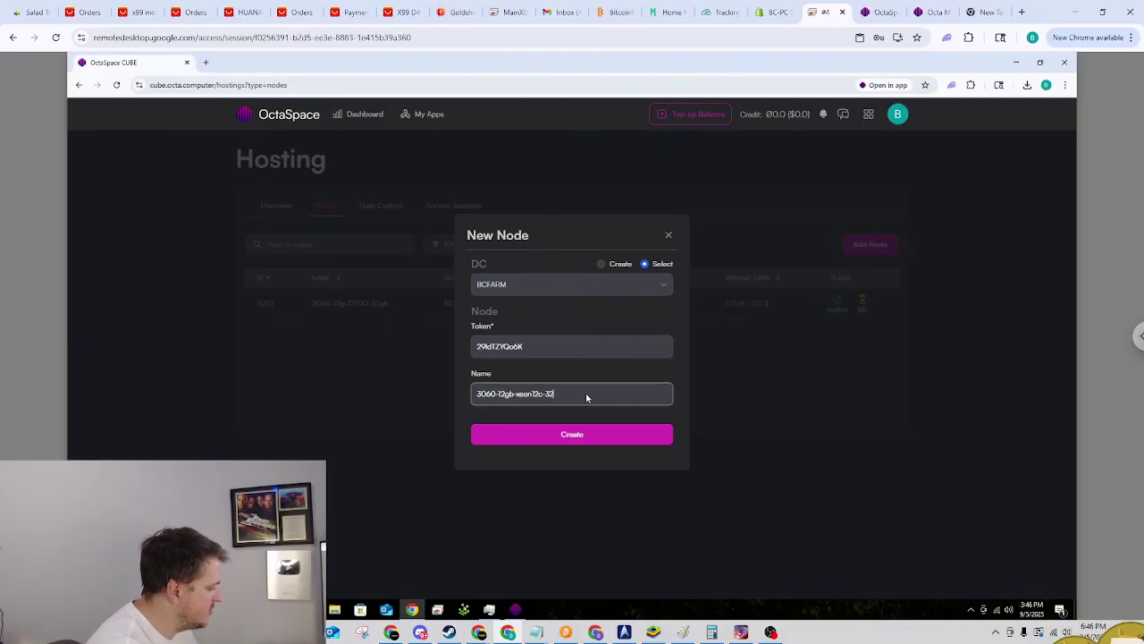
type("gb")
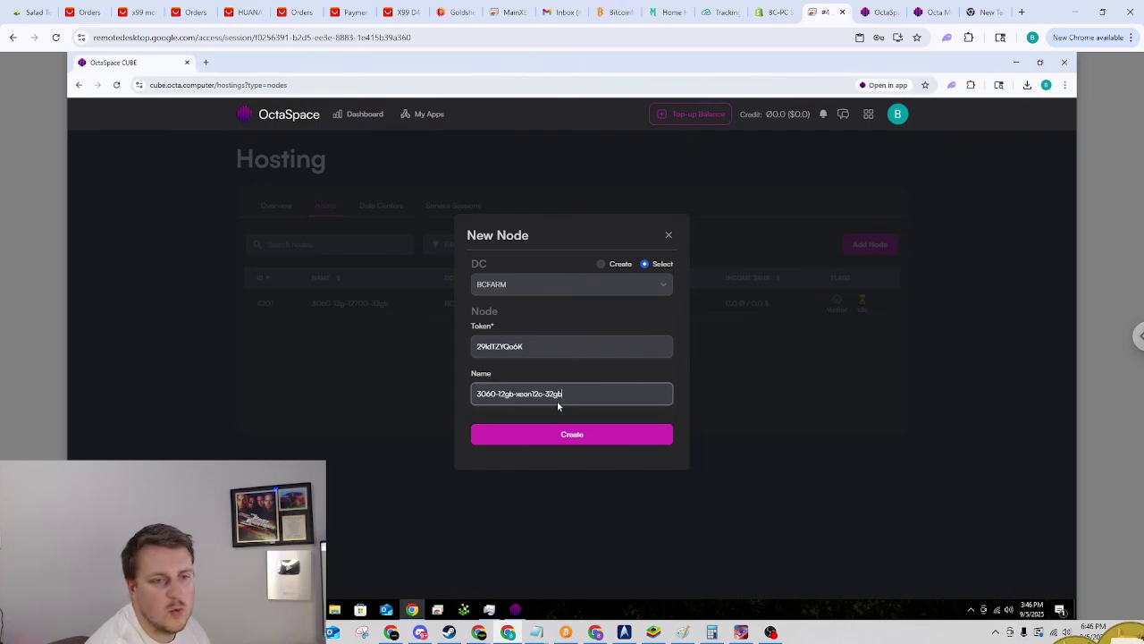
left_click(567, 437)
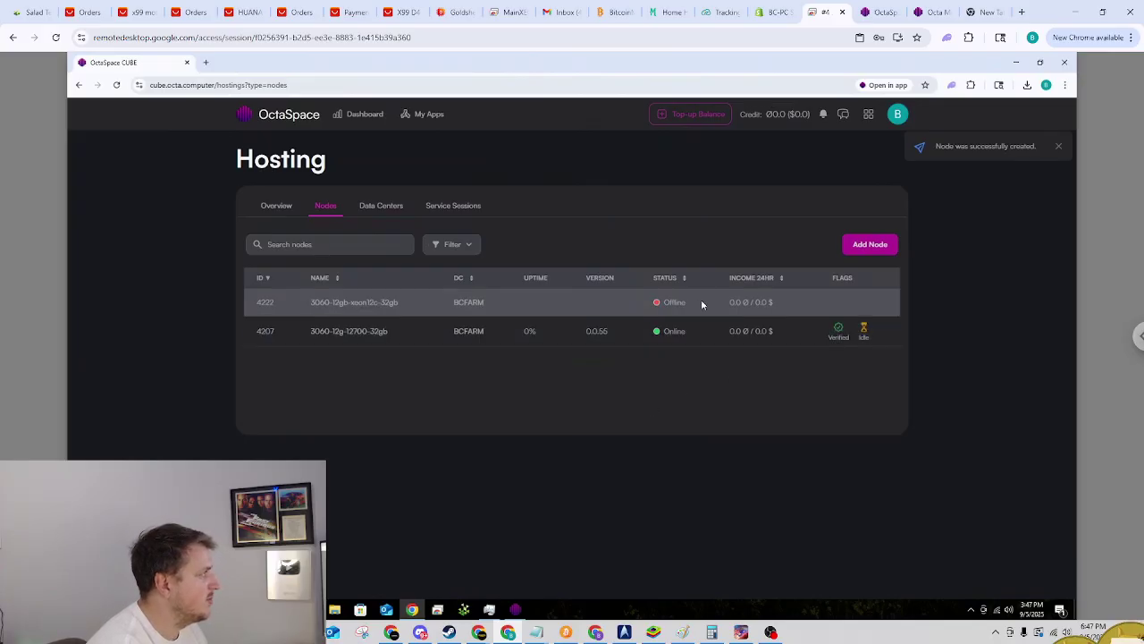
Finish Node Manager setup, start the octanode until RUNNING, and return to the Hosting nodes page.
left_click(1015, 63)
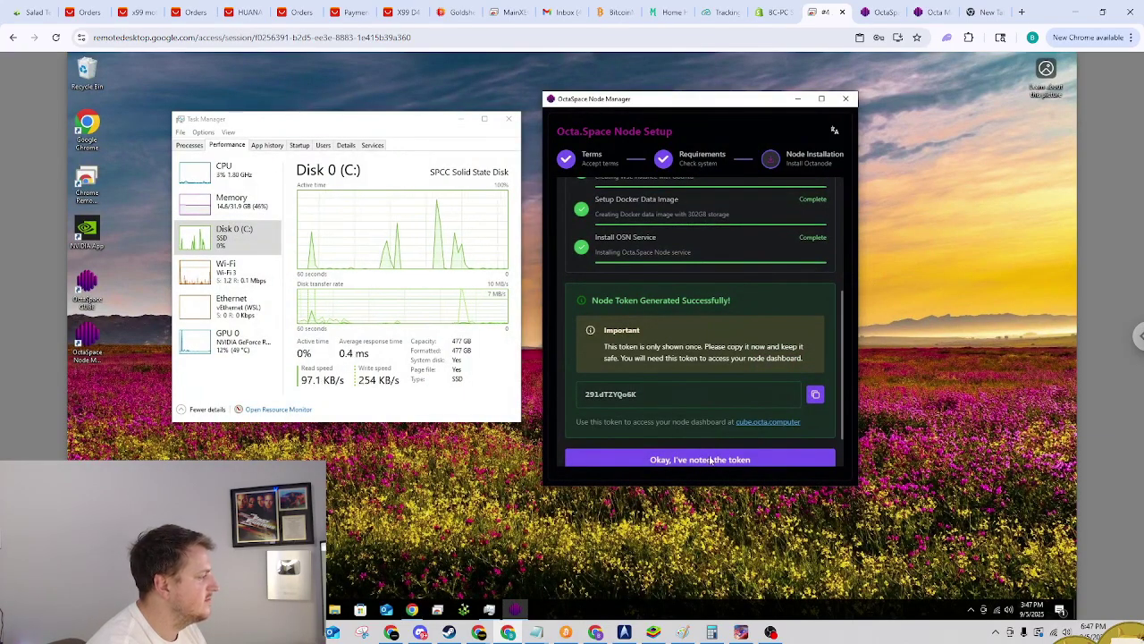
scroll(823, 364, "down", 1)
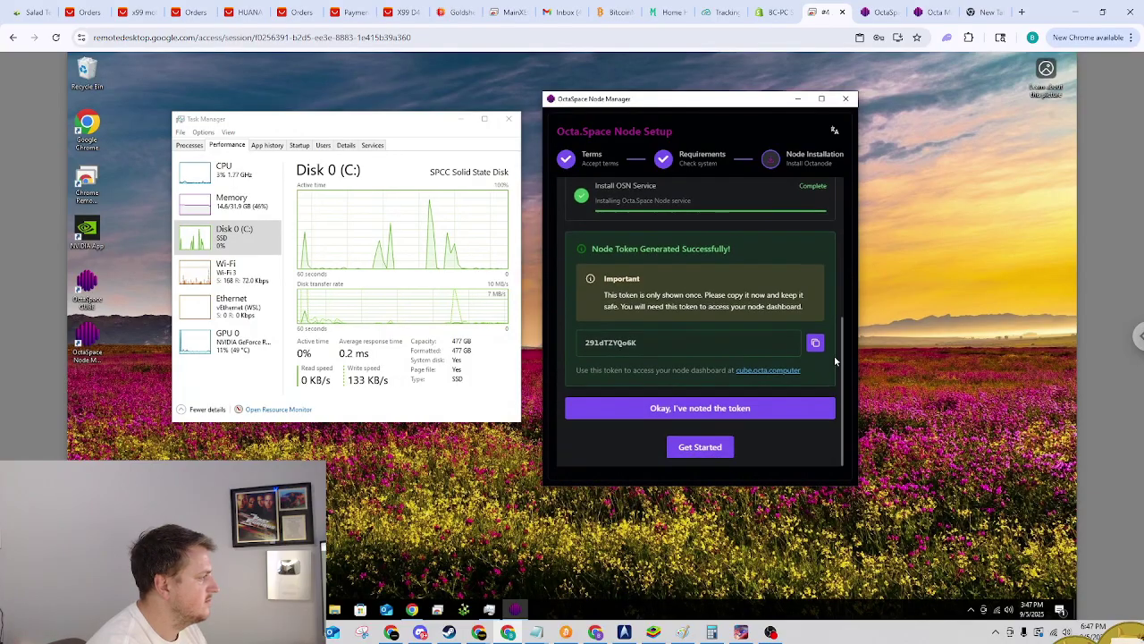
left_click(698, 451)
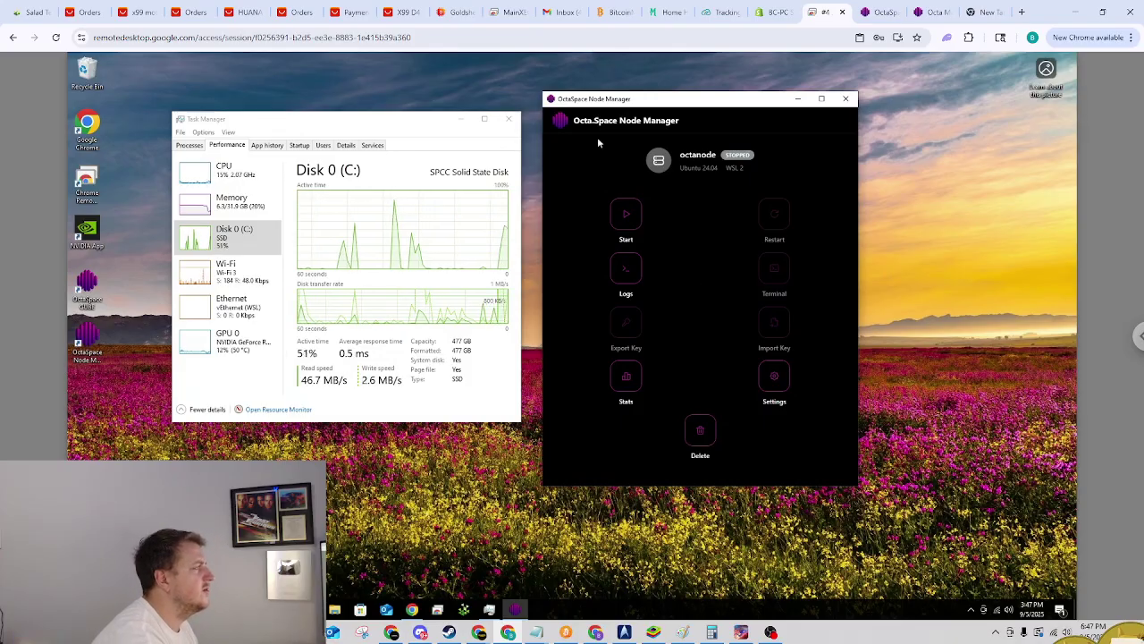
left_click(626, 215)
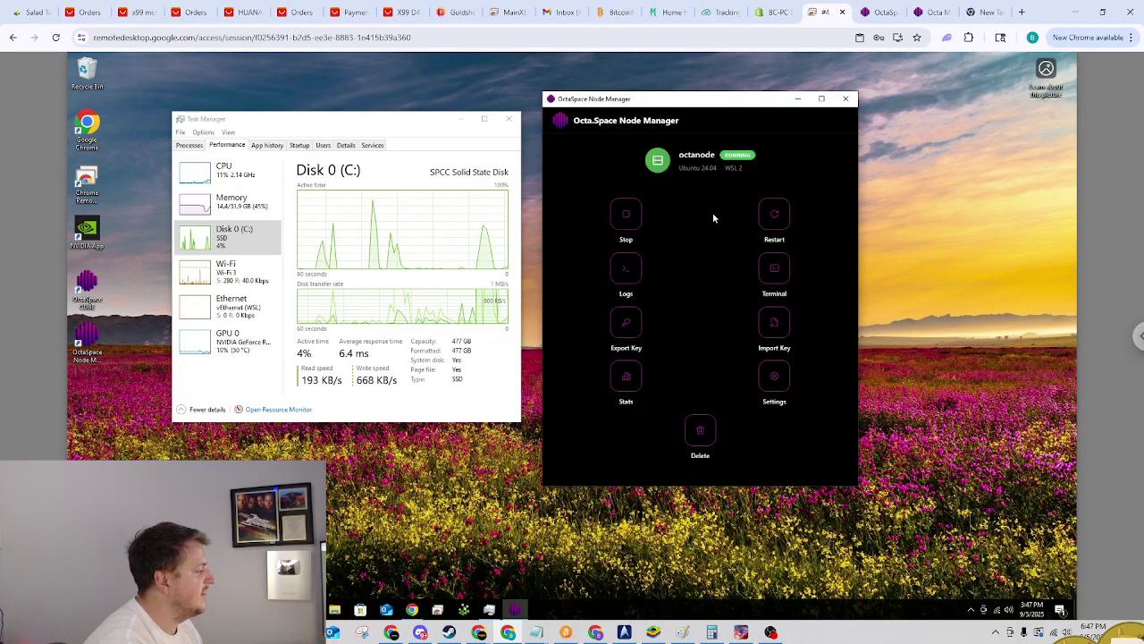
left_click(413, 609)
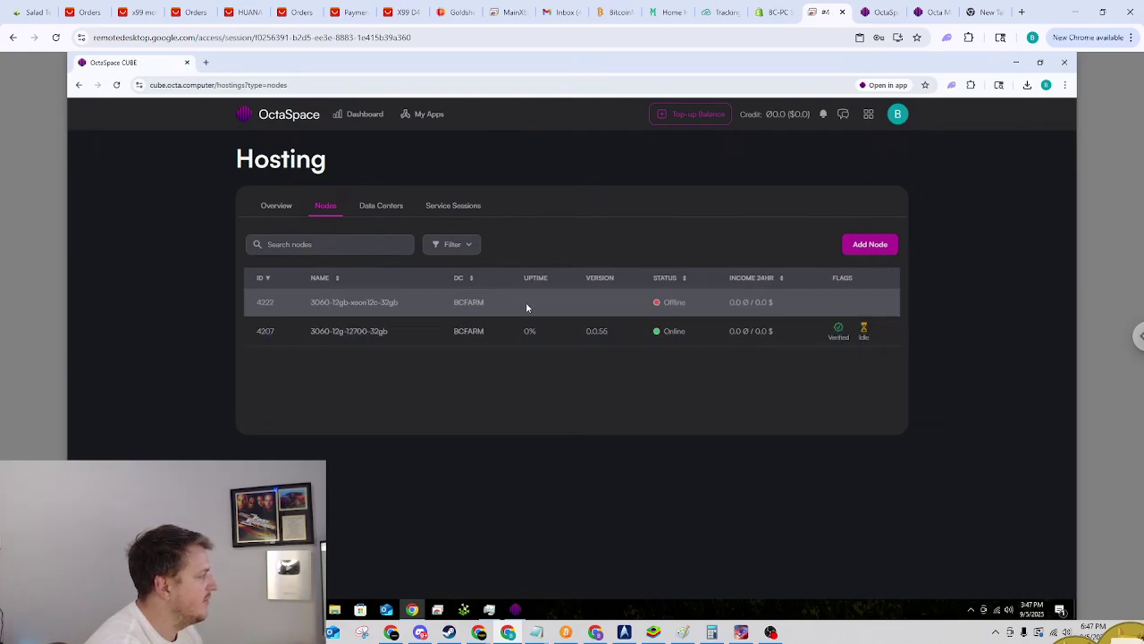
Look over new node 4222's hardware, performance and overview pages, then return to the nodes list.
left_click(364, 298)
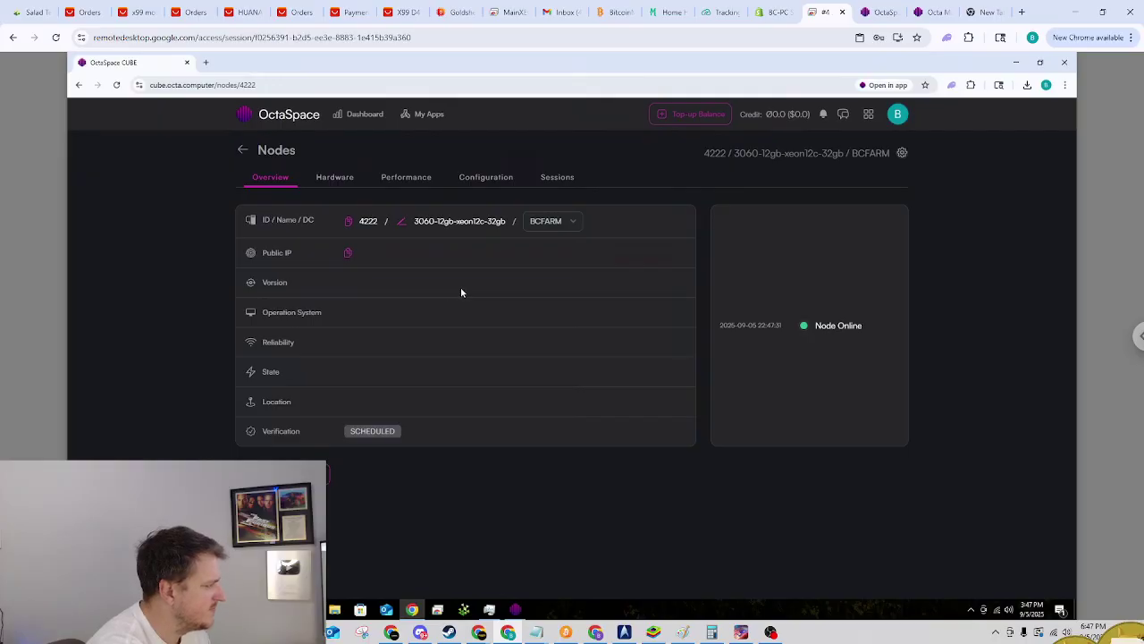
left_click(338, 179)
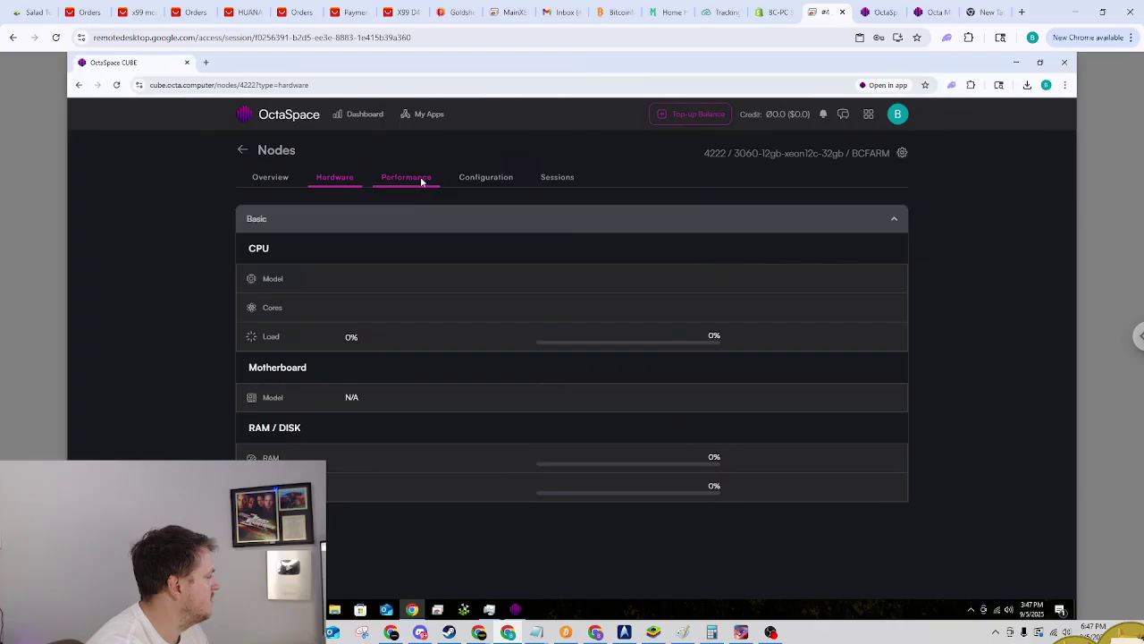
left_click(422, 180)
left_click(330, 180)
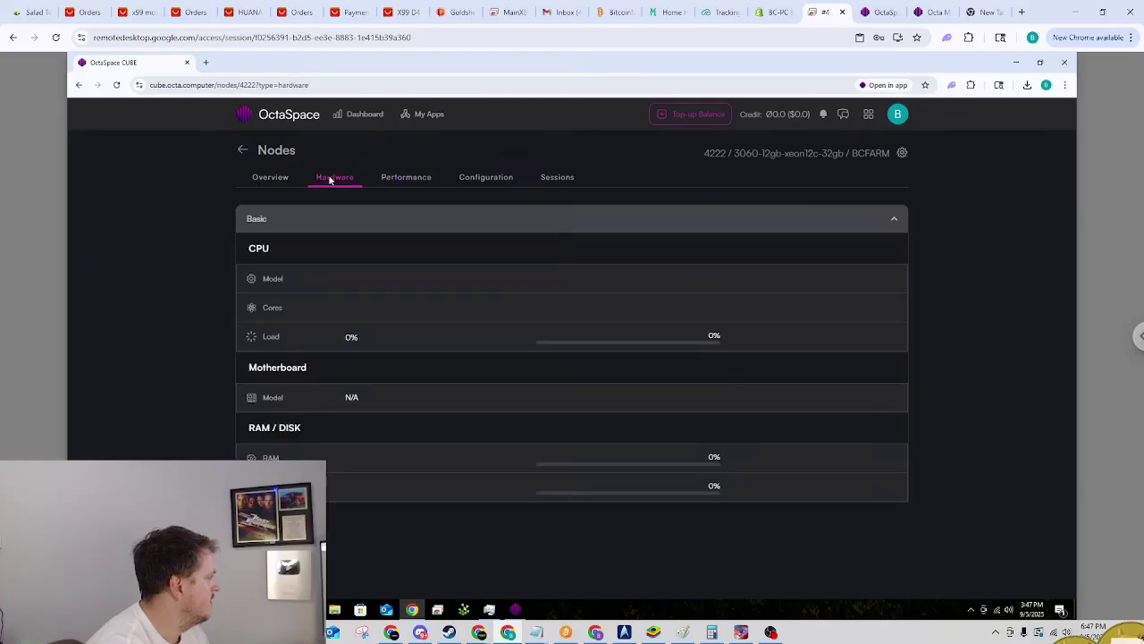
left_click(282, 179)
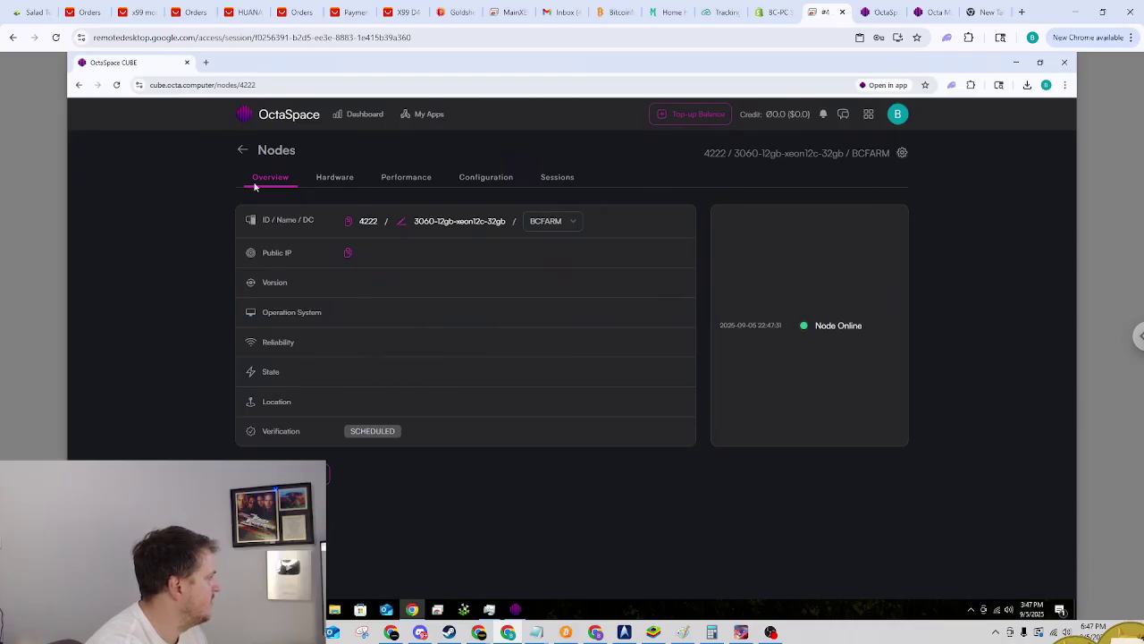
left_click(244, 150)
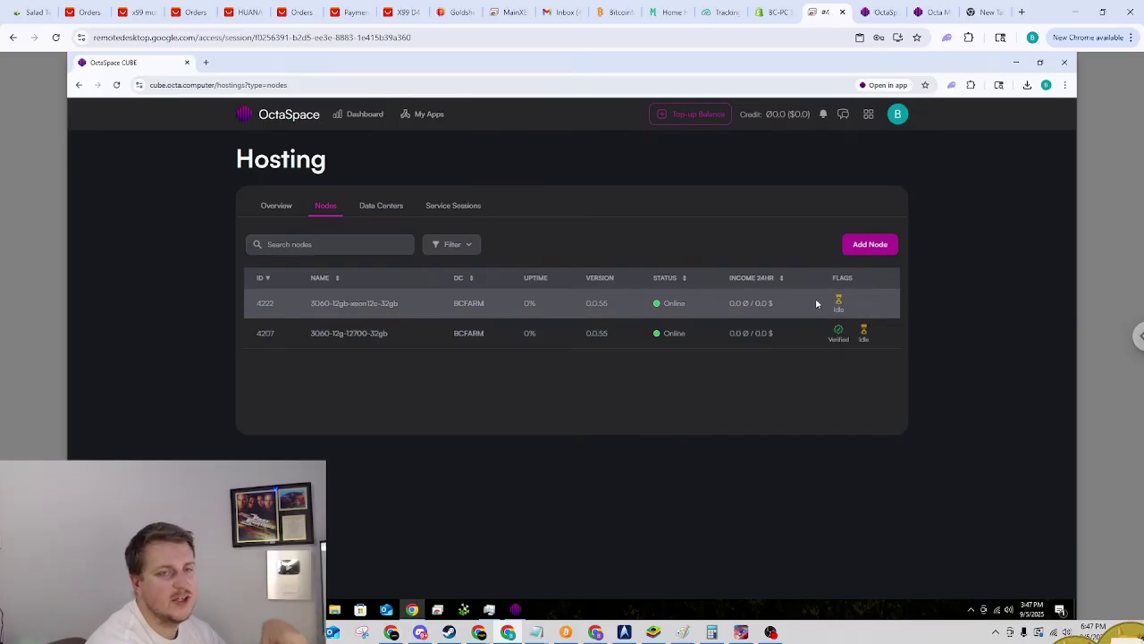
Inspect node 4207's hardware and GPU details and its benchmarks (CPU Speed 4314, Blender CUDA 1293).
left_click(370, 335)
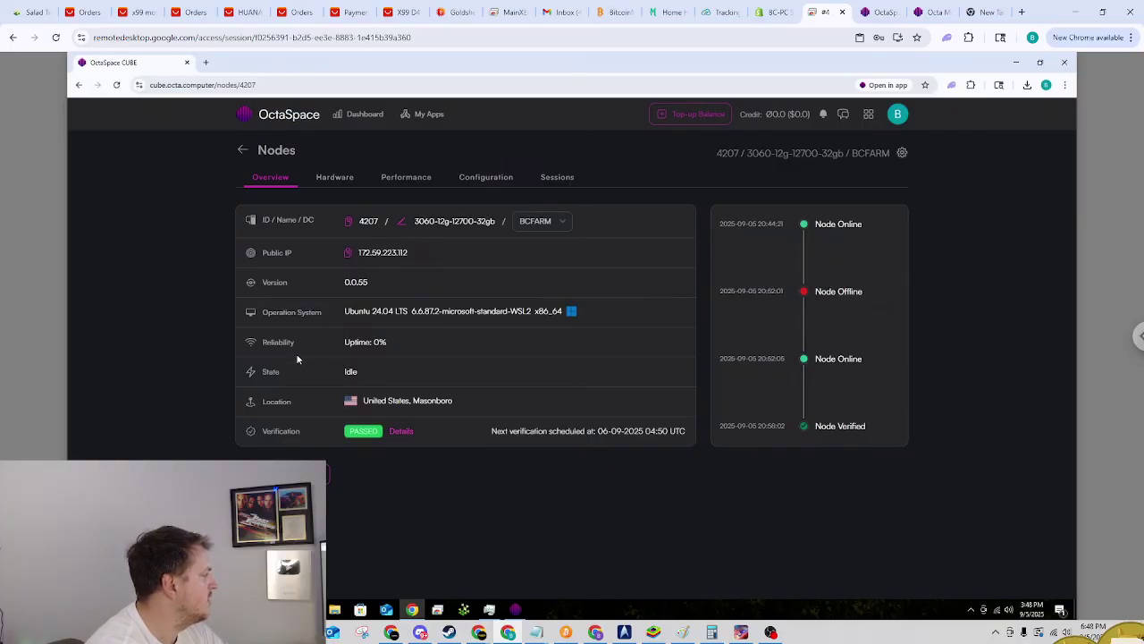
left_click(336, 179)
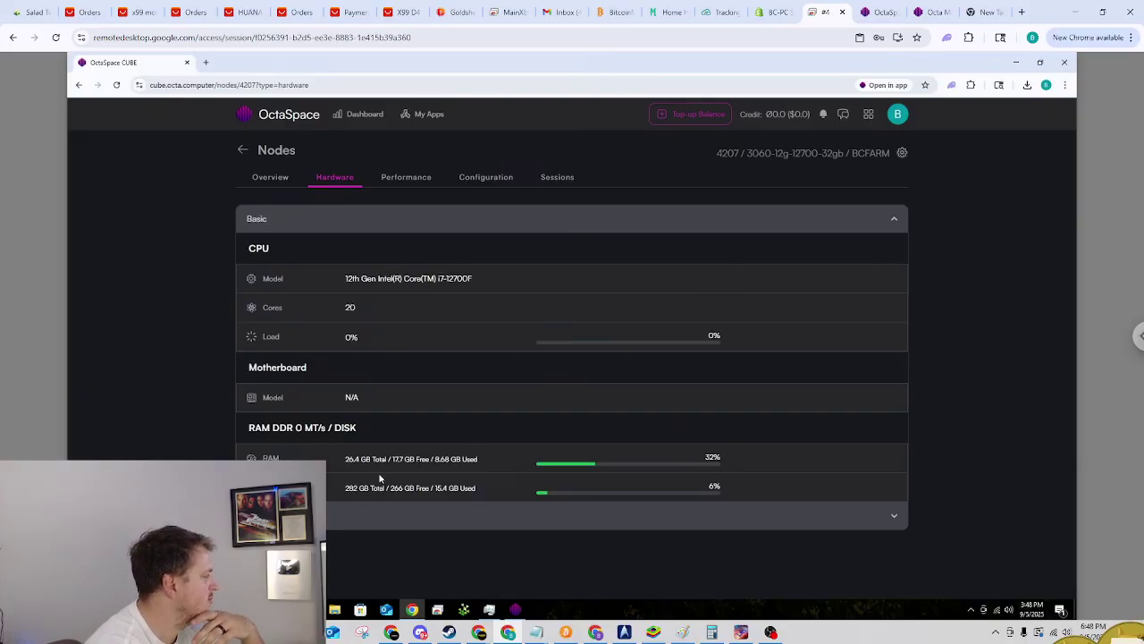
left_click(892, 517)
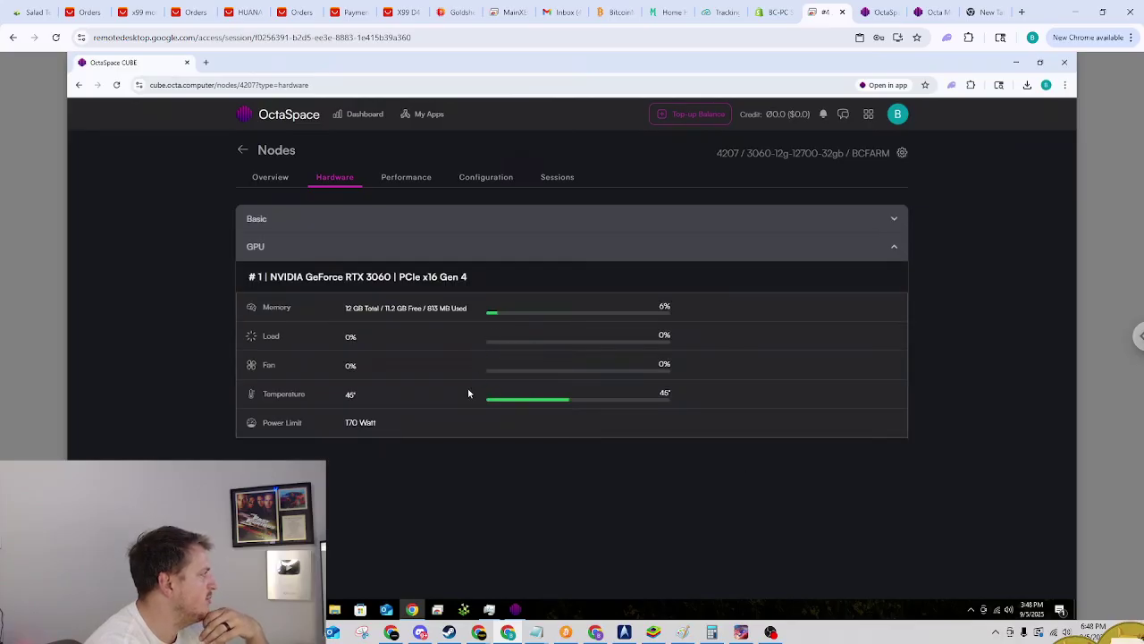
left_click(408, 181)
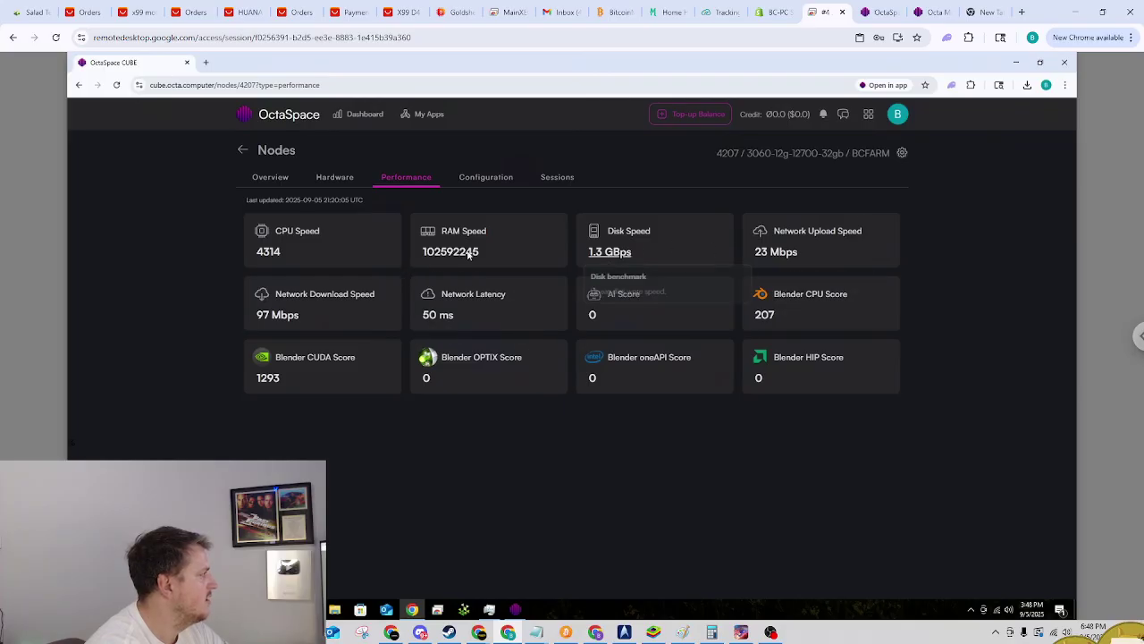
mouse_move(450, 252)
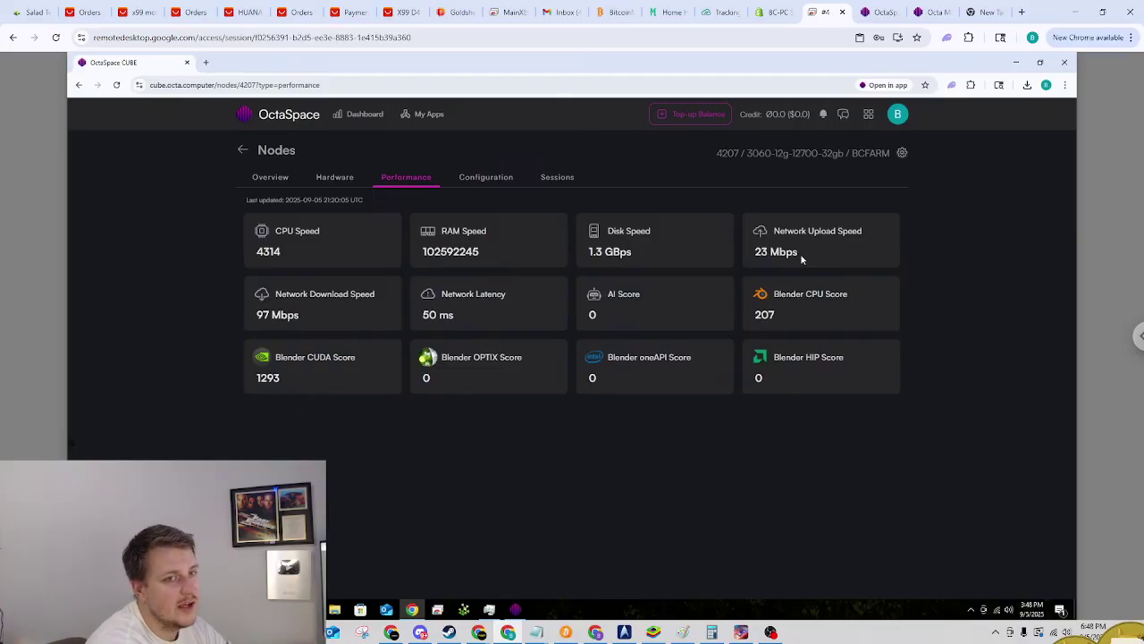
mouse_move(774, 252)
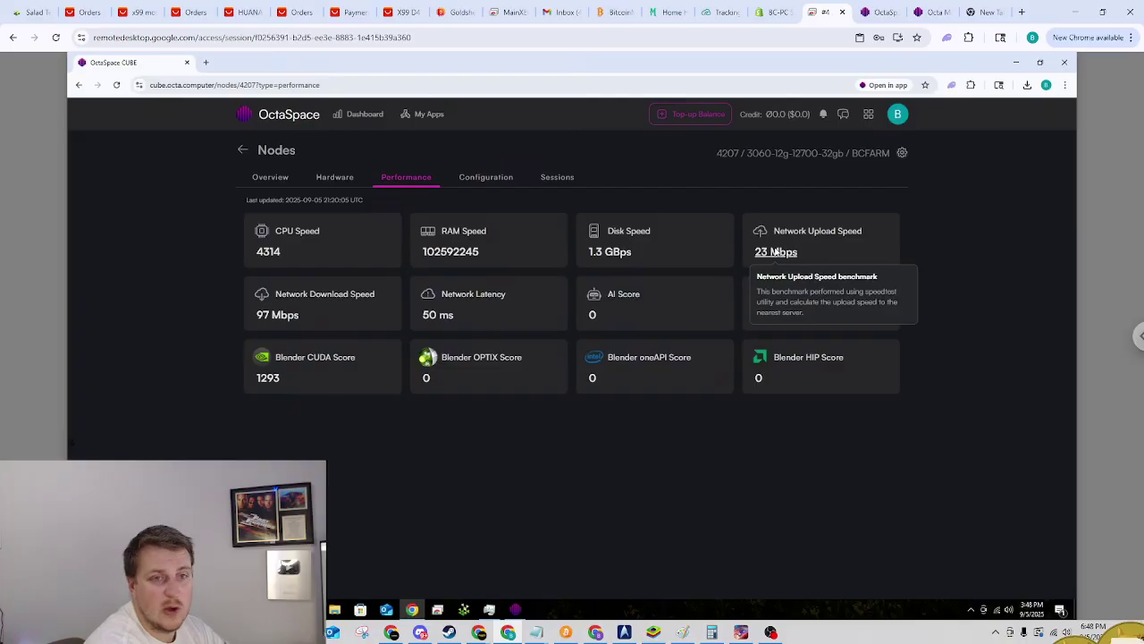
Go from the nodes list to node 4222's Performance page, where every benchmark reads 0.
left_click(243, 150)
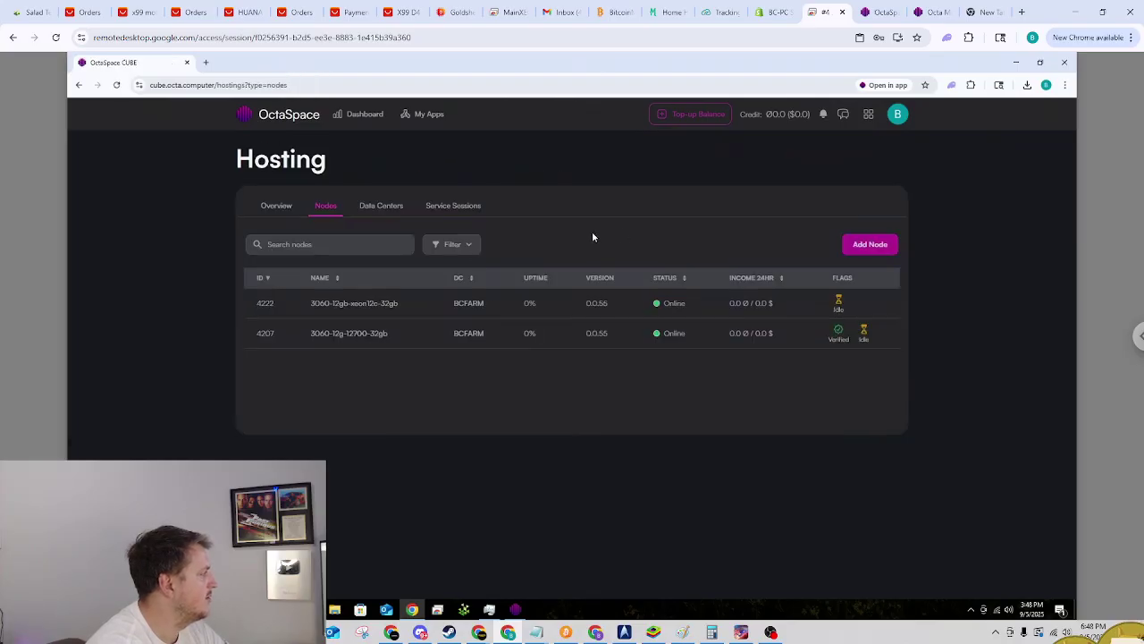
left_click(375, 305)
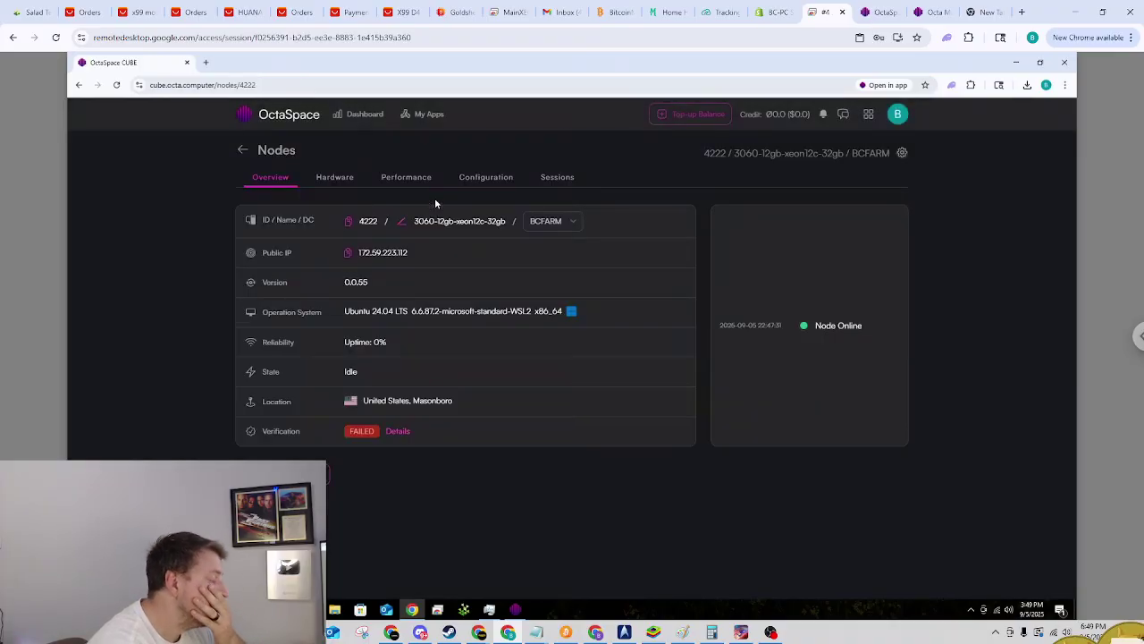
left_click(387, 178)
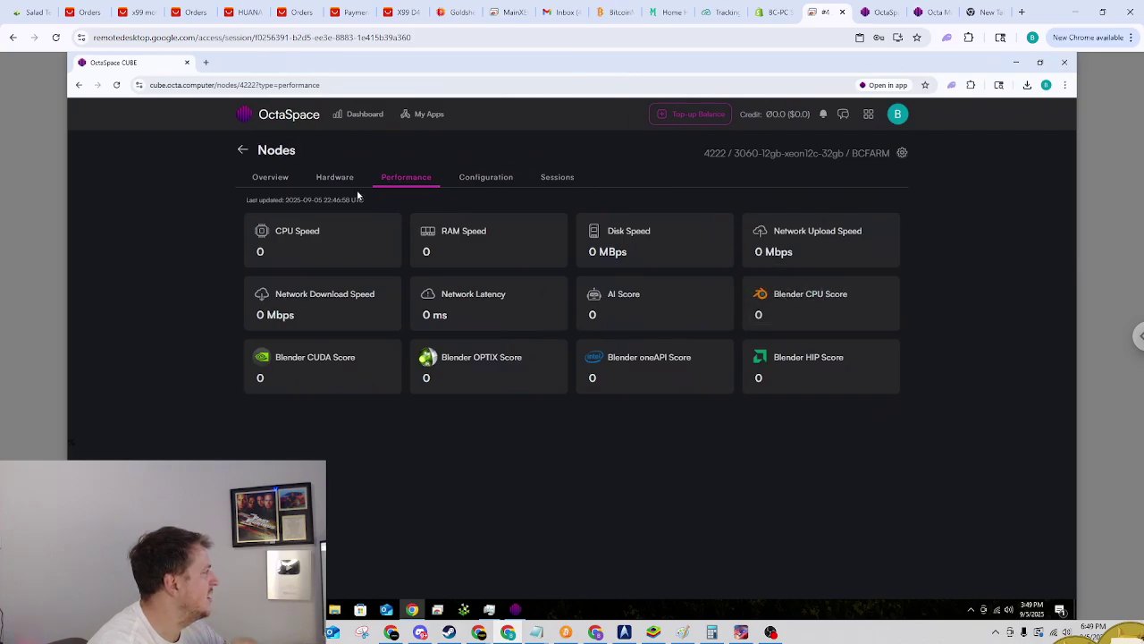
Enable Rental and Rendering for node 4222, allow custom images, and show prices in USD.
left_click(487, 180)
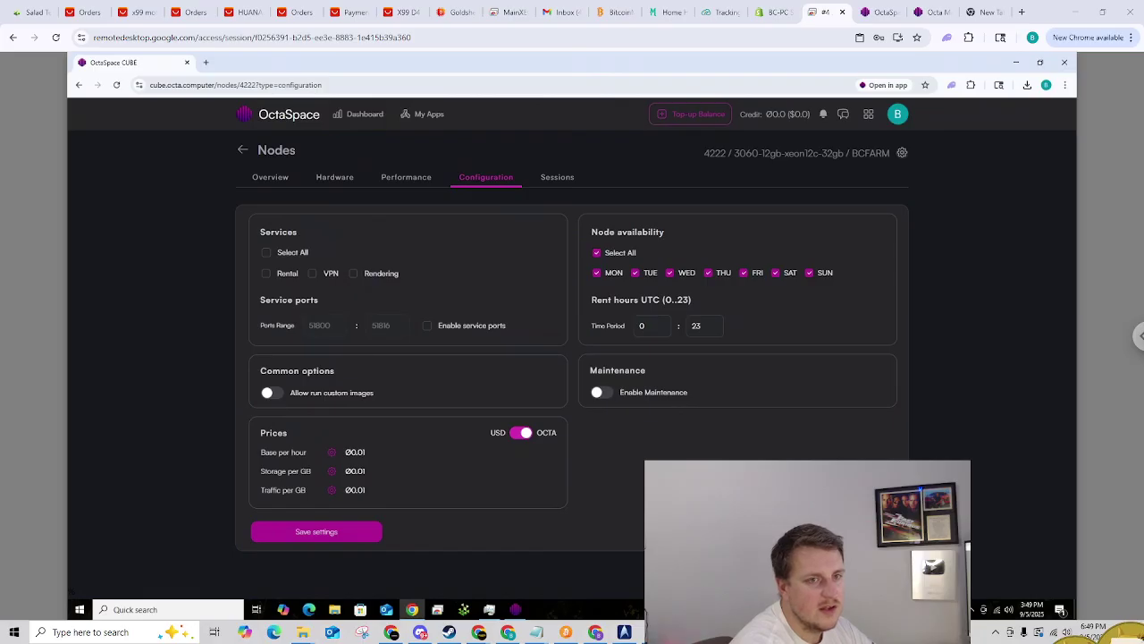
left_click(265, 272)
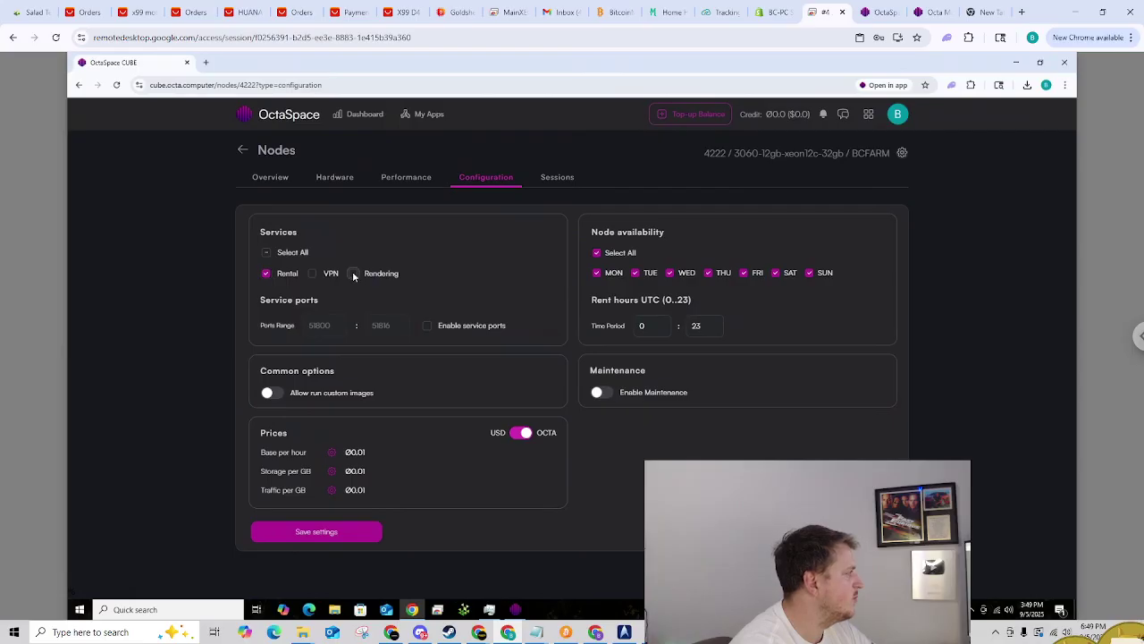
left_click(353, 273)
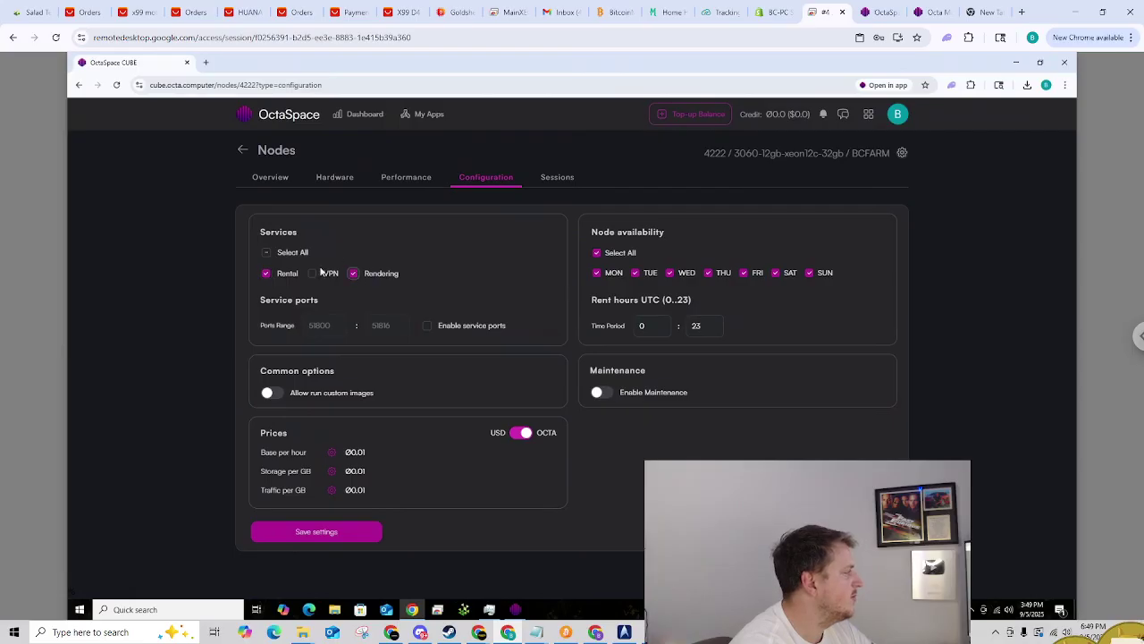
left_click(269, 393)
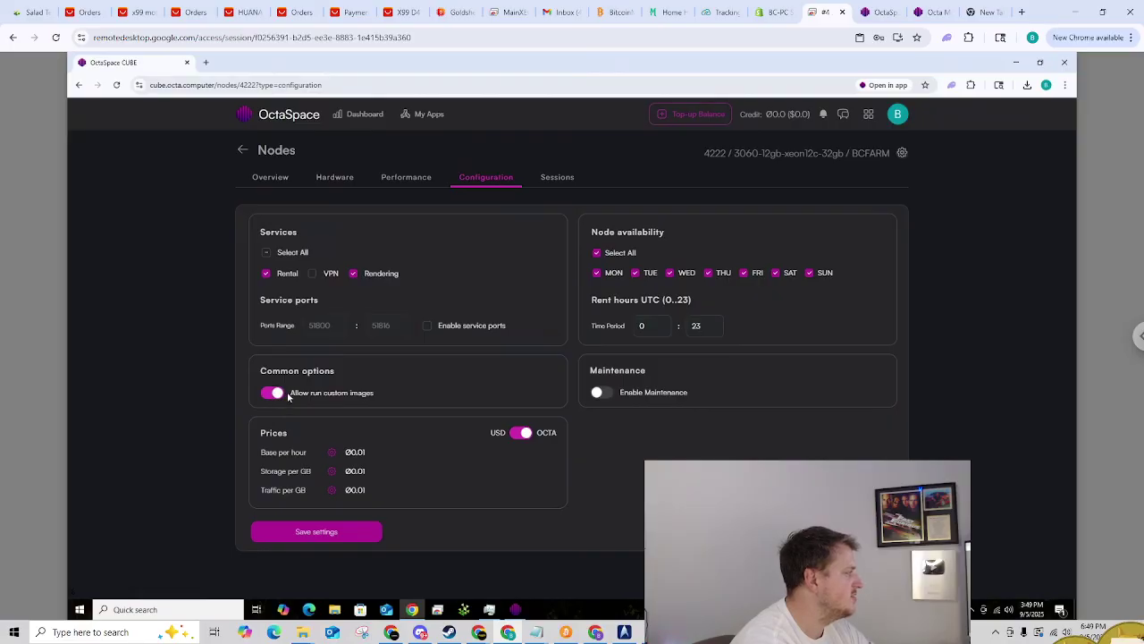
left_click(522, 436)
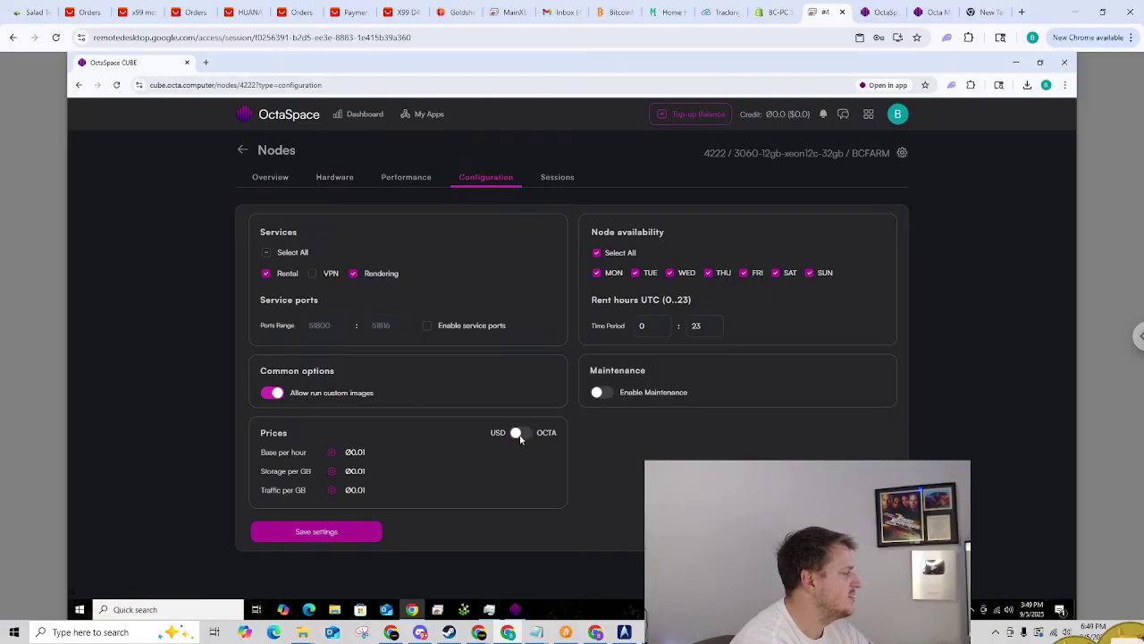
left_click(358, 454)
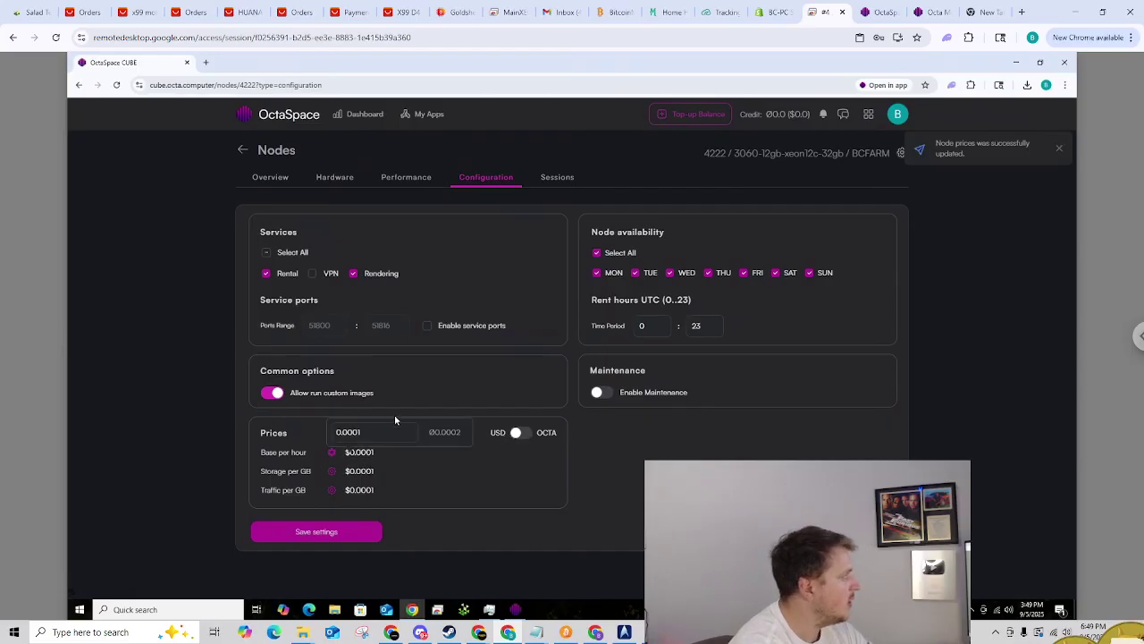
Review RTX 3060 marketplace offers priced in USD, the cheapest at 0.02720 USD/hr.
left_click(935, 11)
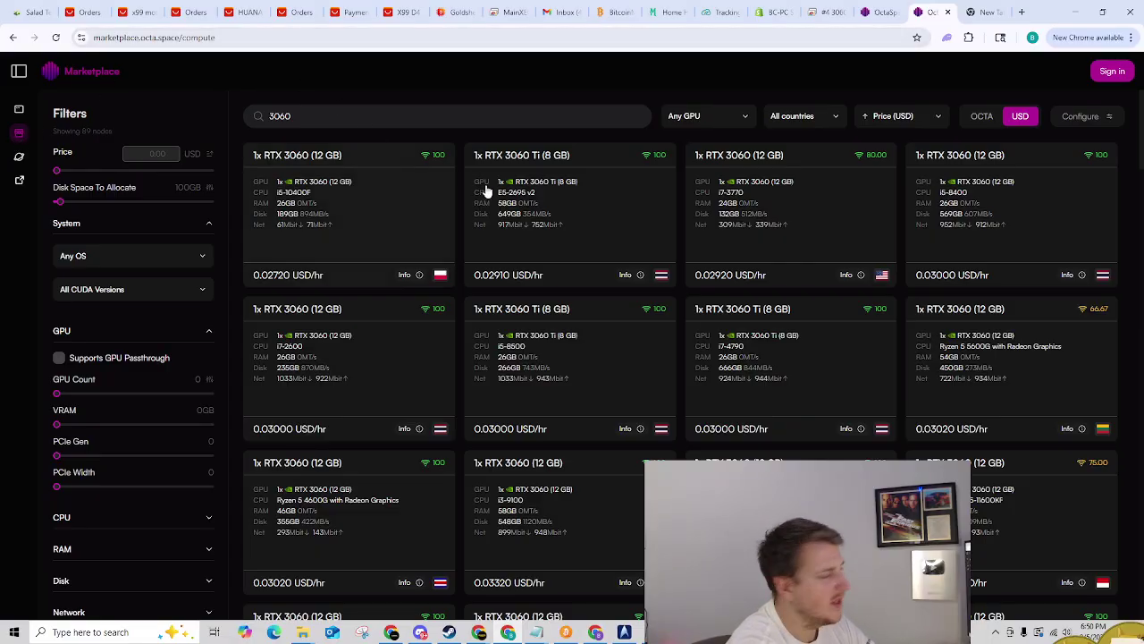
left_click(332, 96)
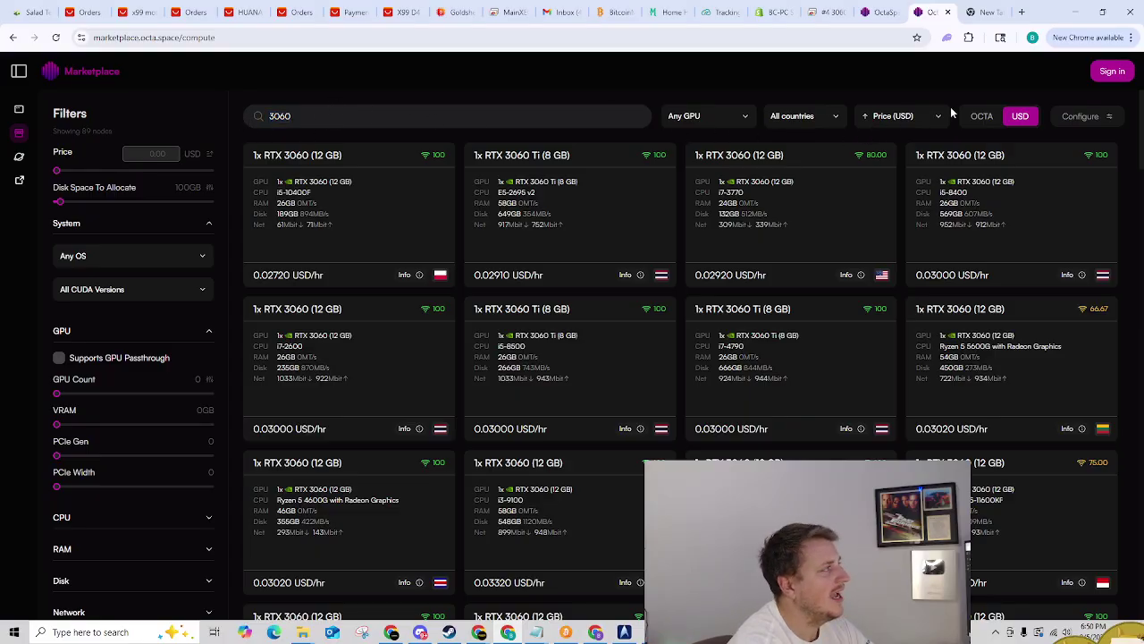
left_click(925, 124)
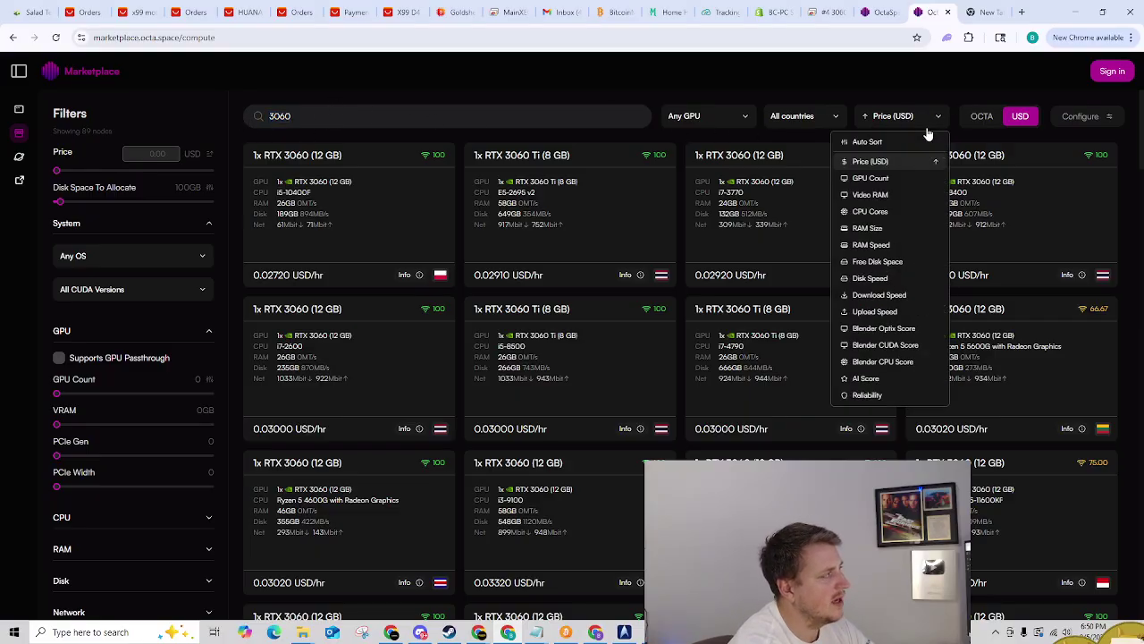
left_click(843, 83)
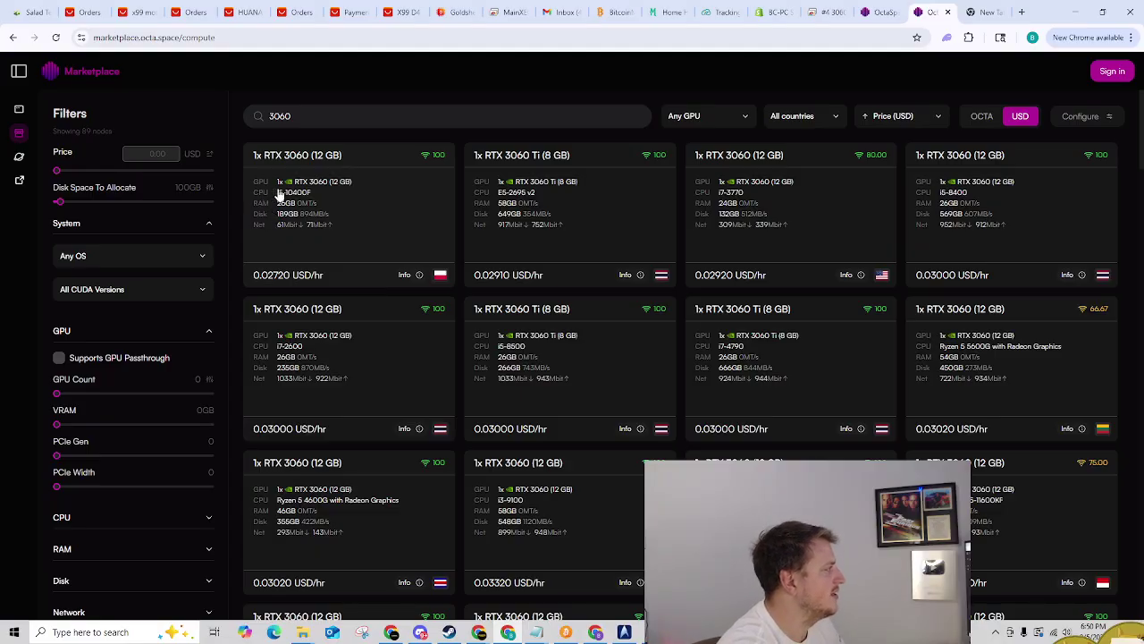
mouse_move(267, 285)
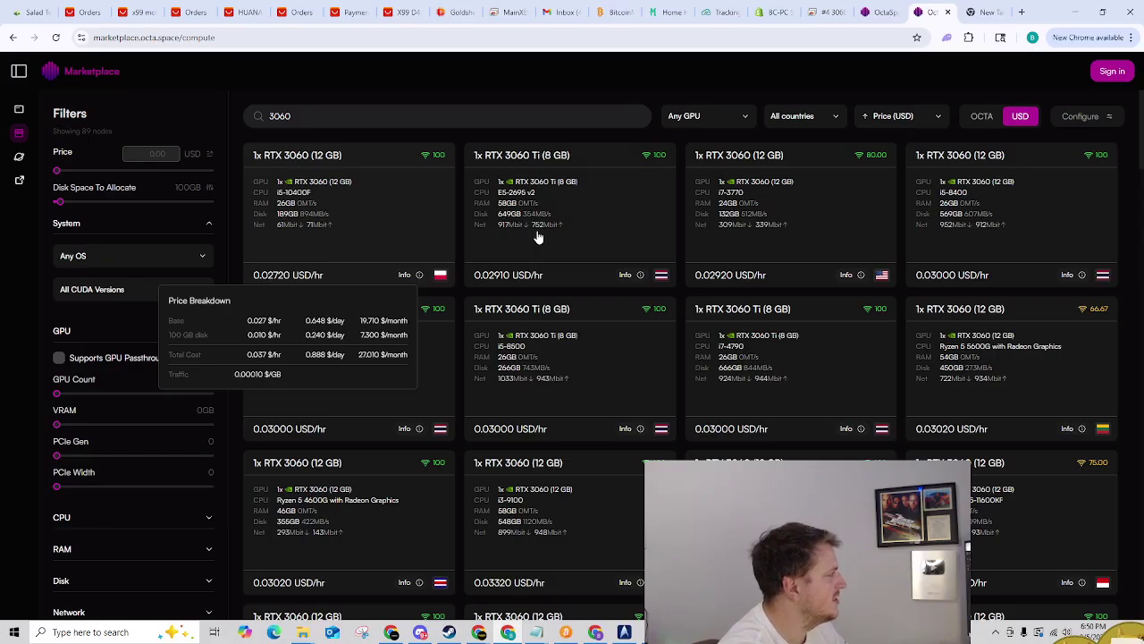
mouse_move(441, 283)
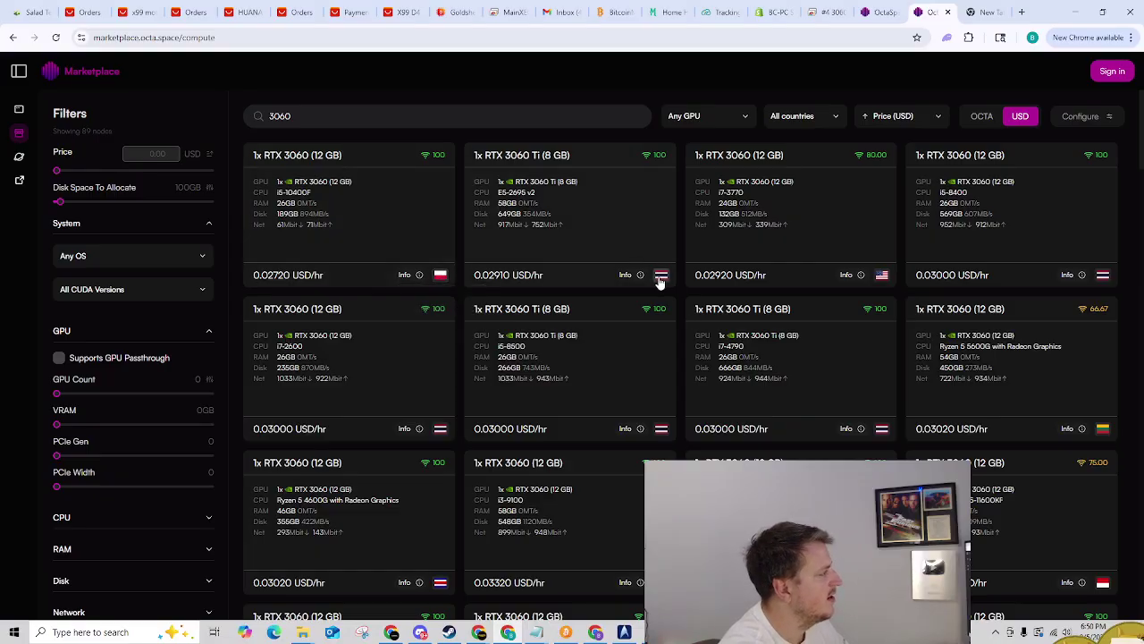
mouse_move(660, 281)
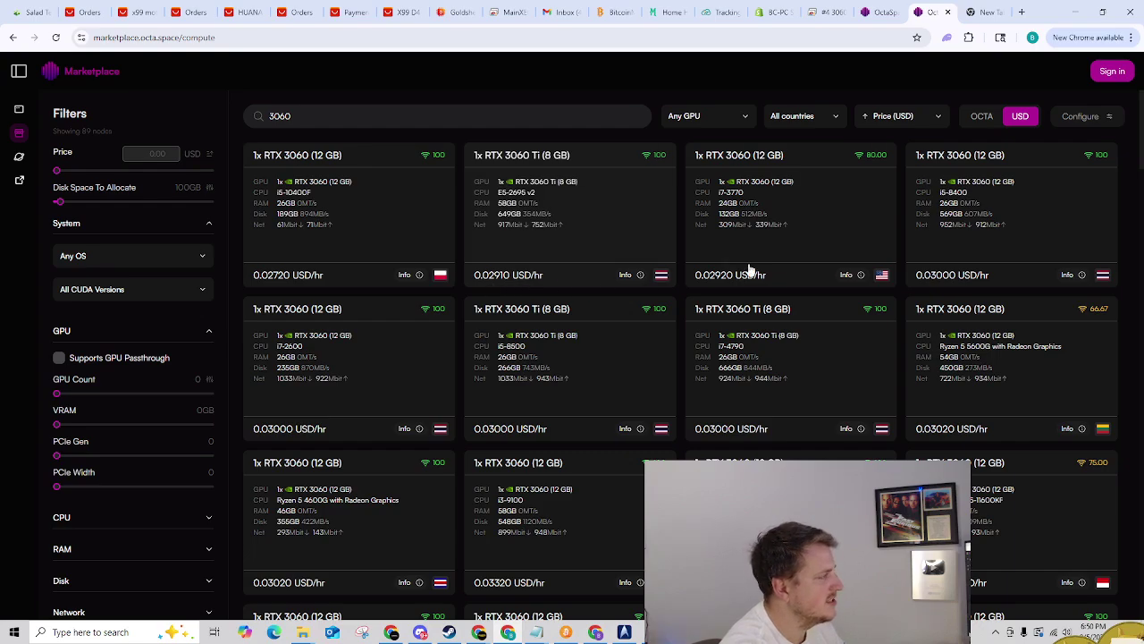
mouse_move(883, 280)
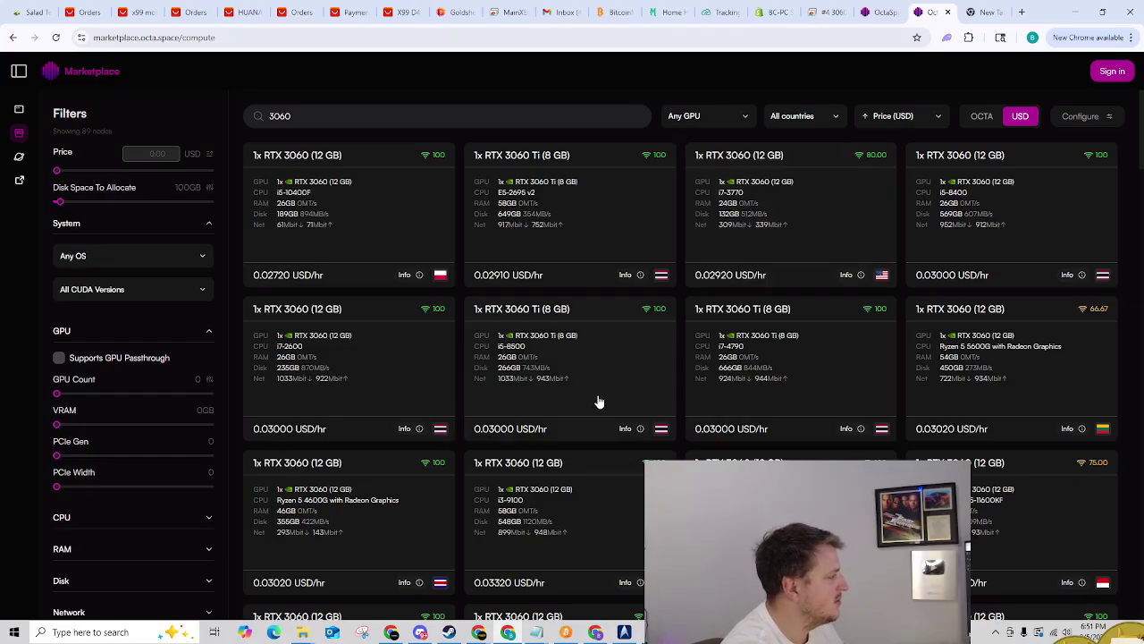
scroll(894, 357, "down", 1)
scroll(1008, 328, "down", 2)
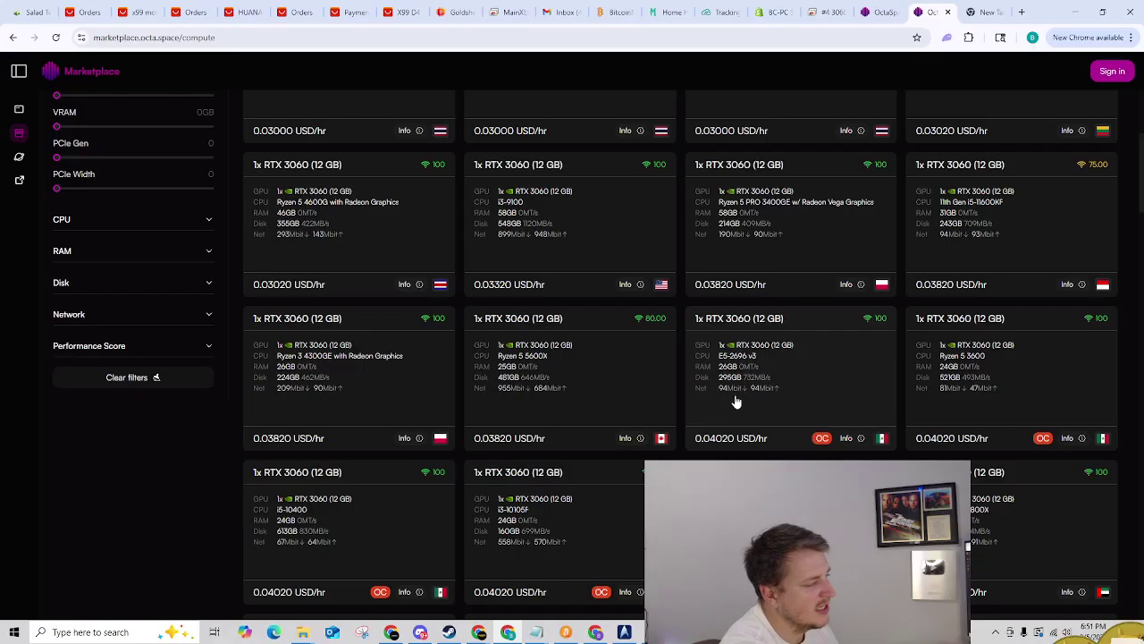
mouse_move(733, 447)
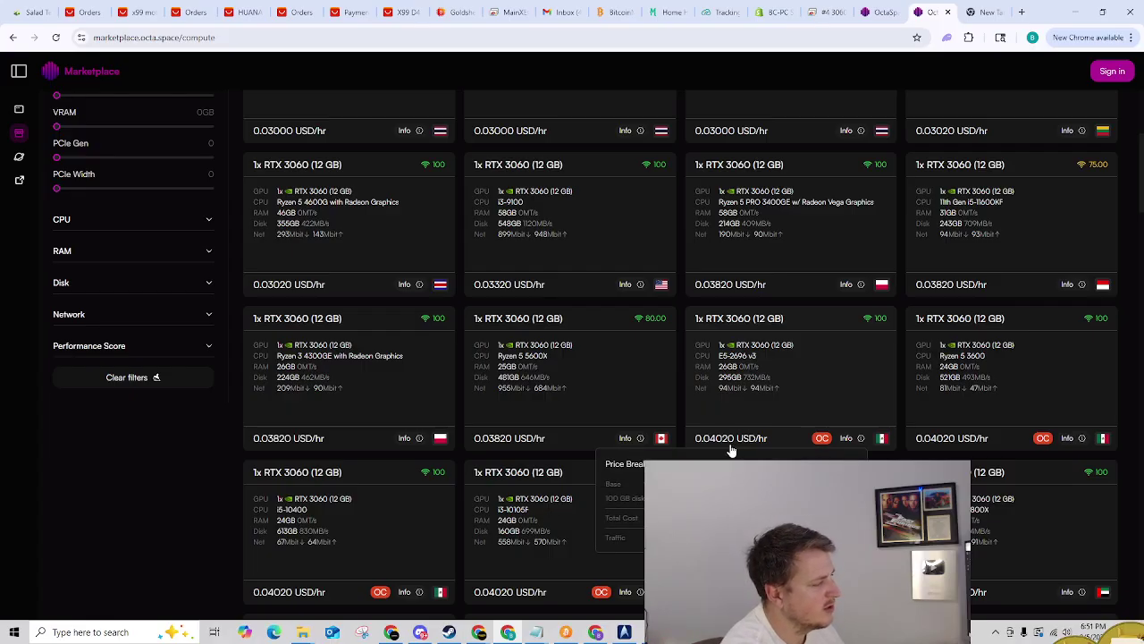
Change node 4222's base price to $0.04 per hour.
left_click(827, 12)
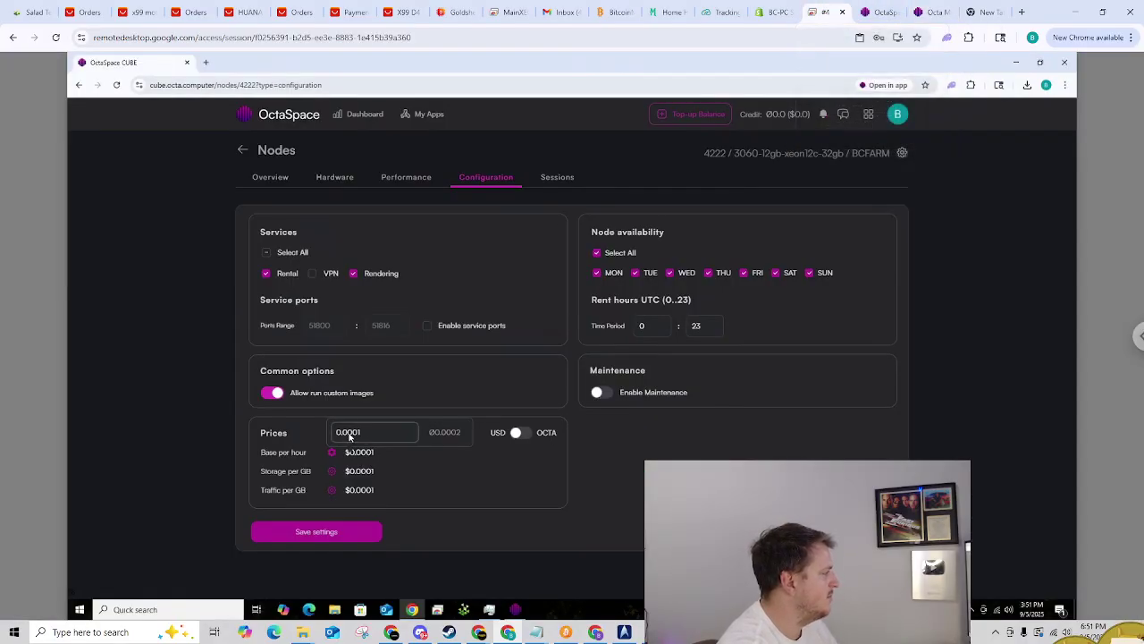
left_click_drag(349, 436, 365, 437)
type("4")
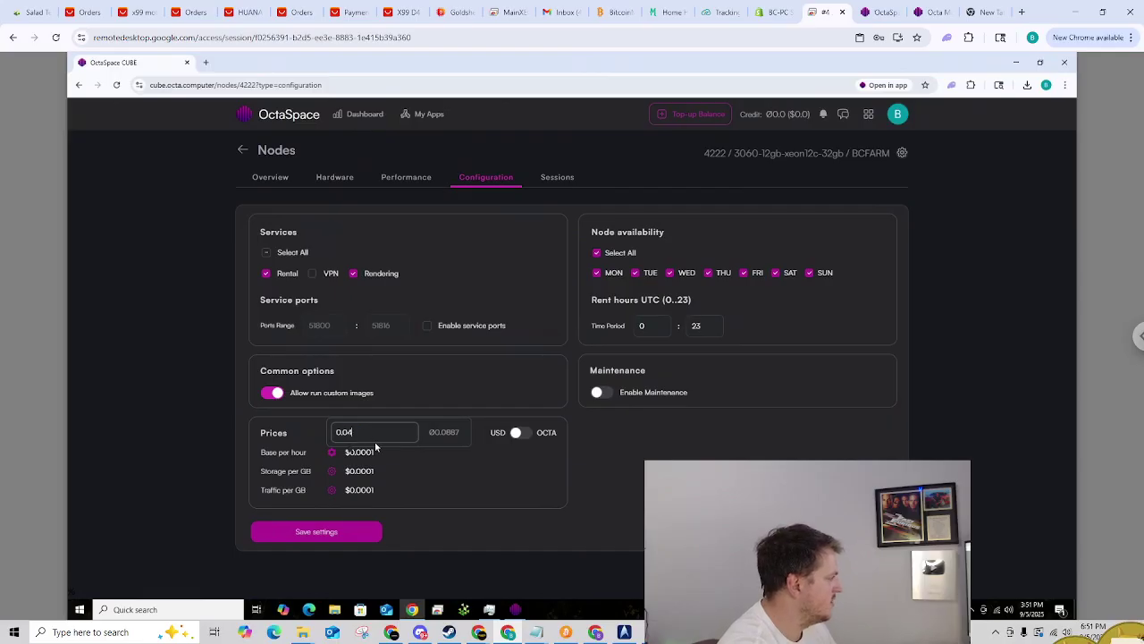
left_click(458, 486)
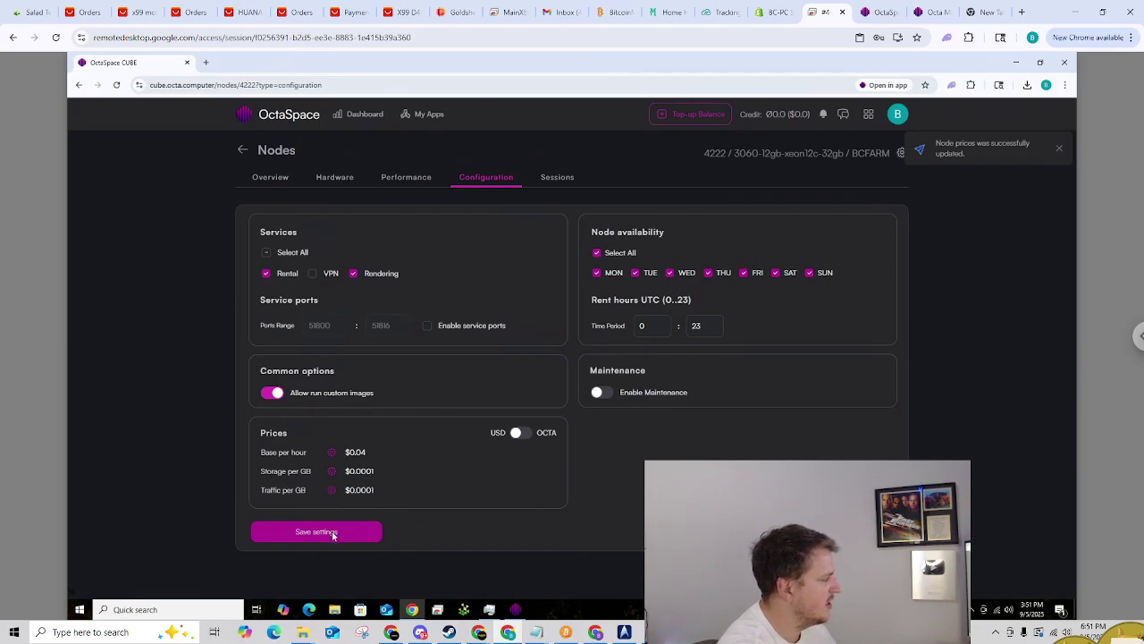
Check the marketplace offers and the referrals page, then return to the node's configuration.
left_click(950, 13)
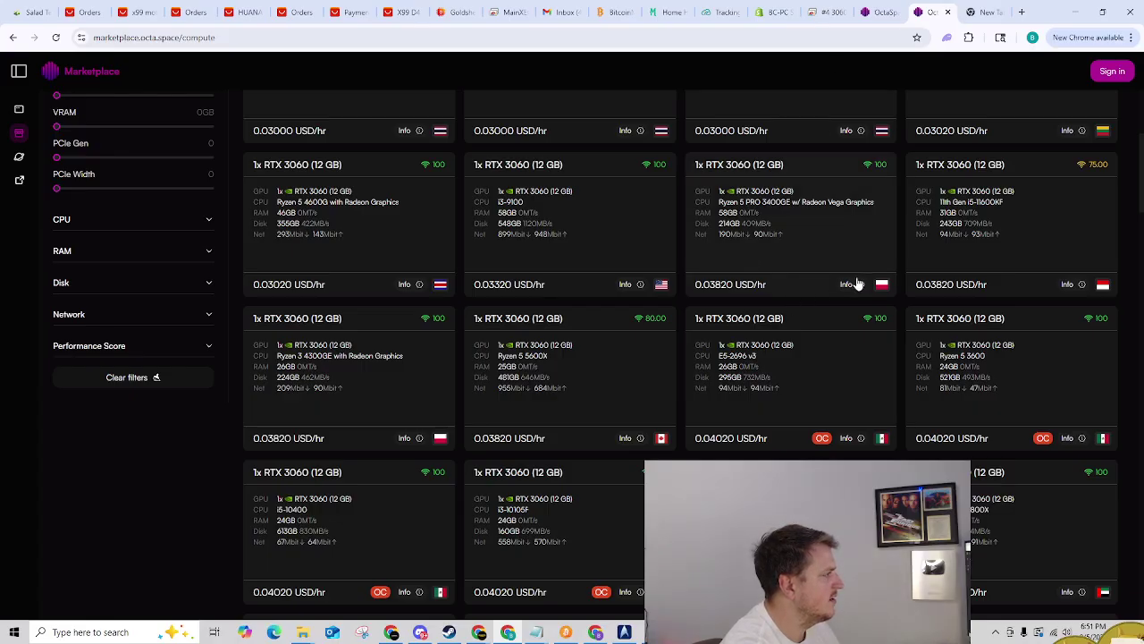
mouse_move(744, 287)
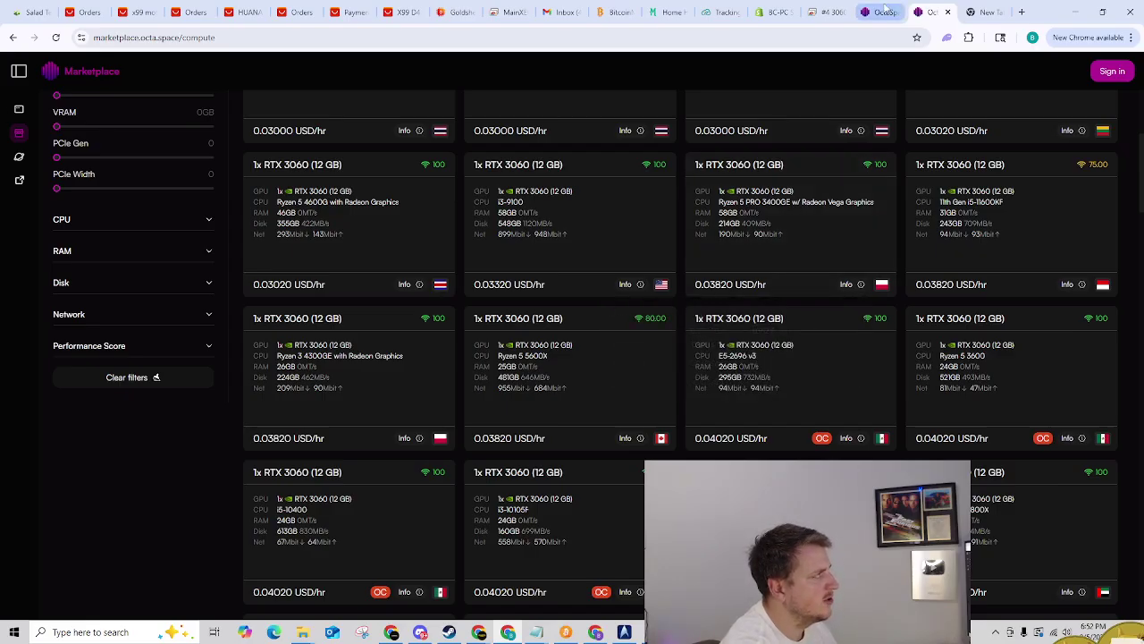
left_click(880, 12)
left_click(916, 12)
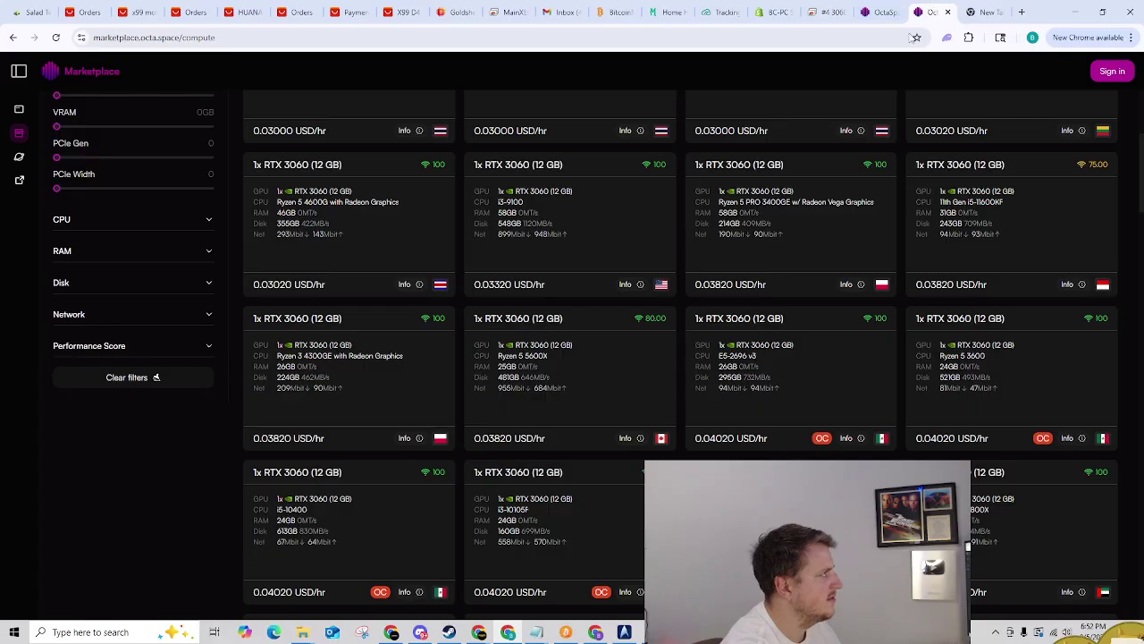
left_click(819, 11)
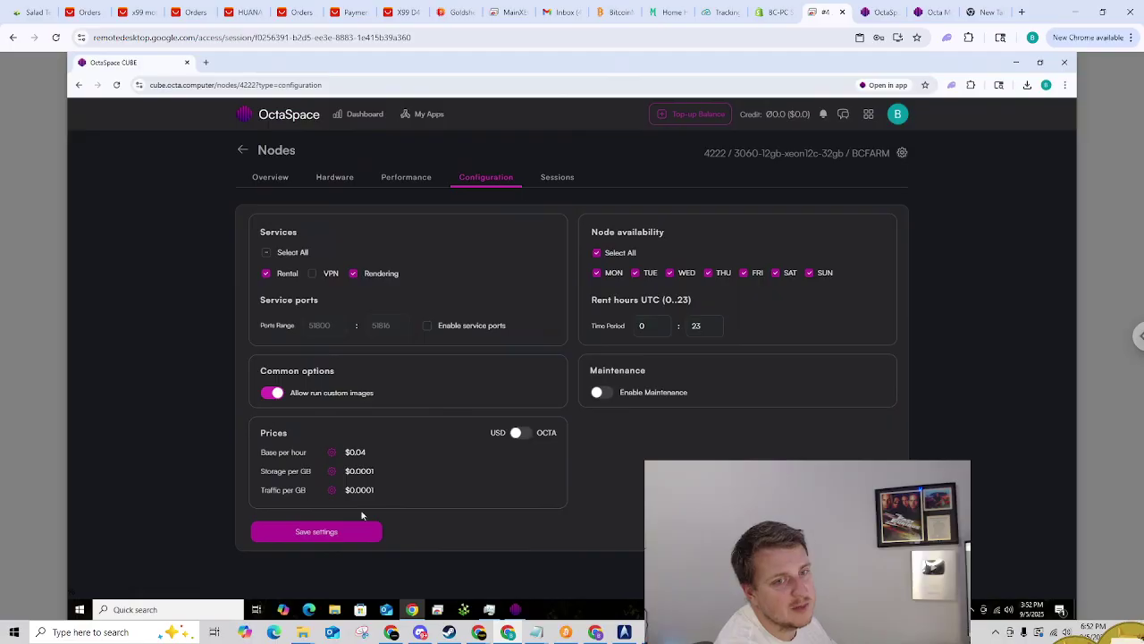
Save the node's rental settings and reload the page to confirm they persisted.
left_click(319, 533)
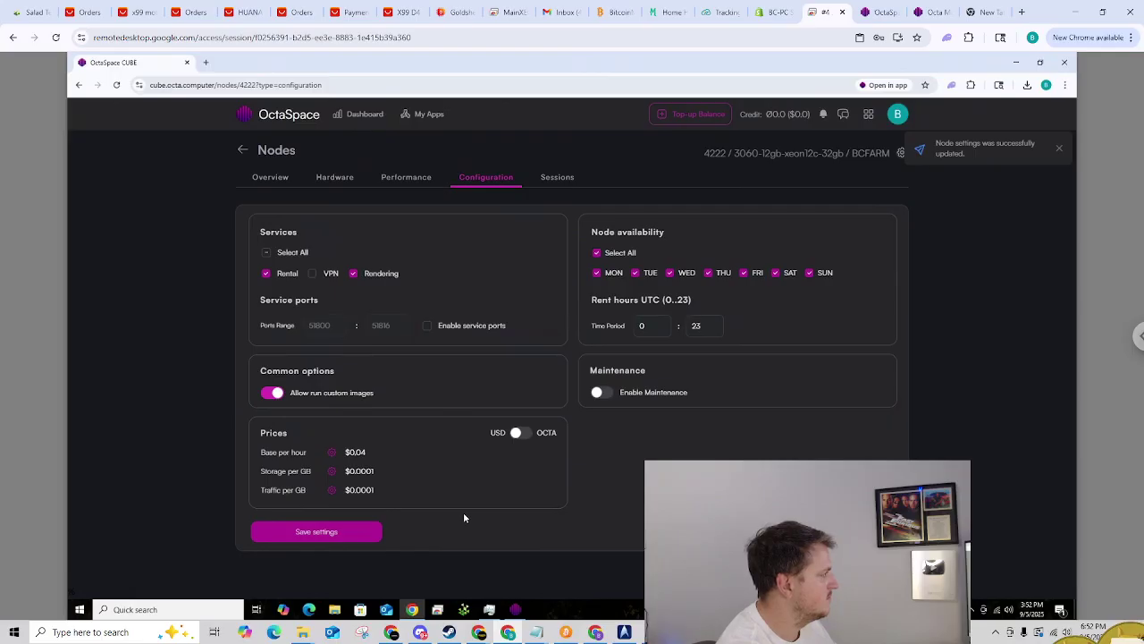
left_click(334, 536)
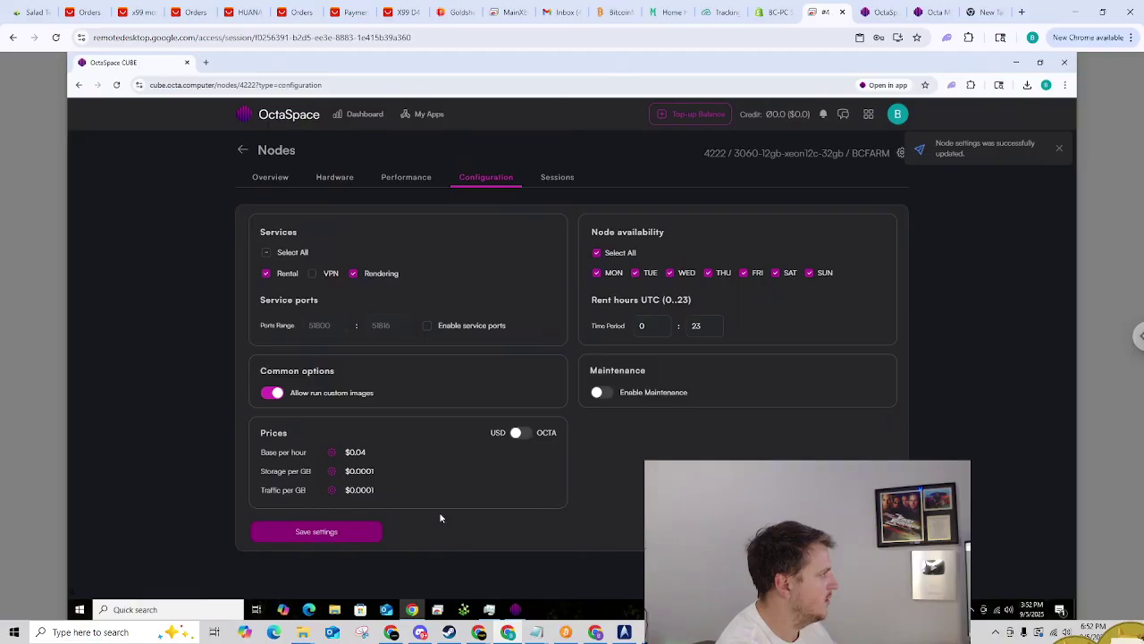
left_click(407, 179)
left_click(494, 178)
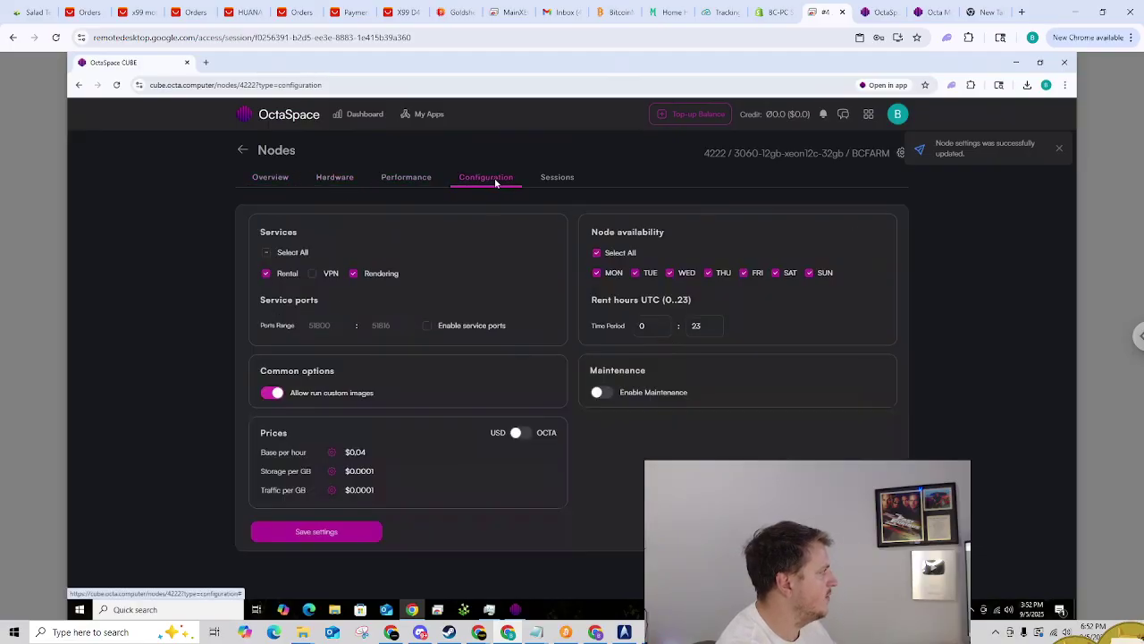
left_click(115, 85)
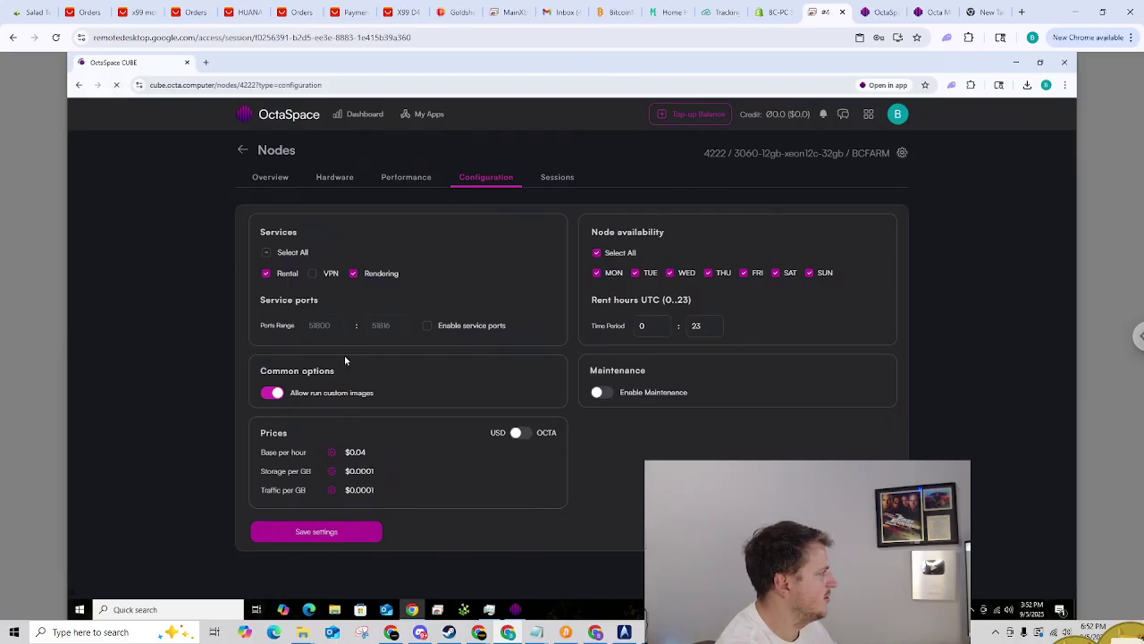
Check node 4222's verification details, then view its performance benchmarks, still all 0.
left_click(287, 176)
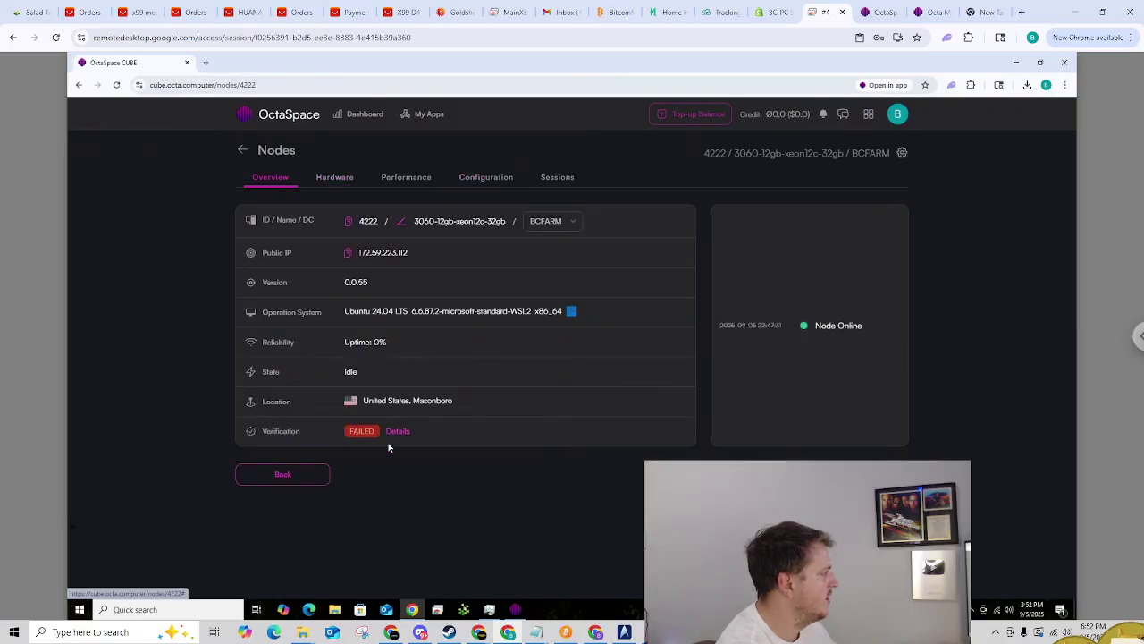
left_click(399, 432)
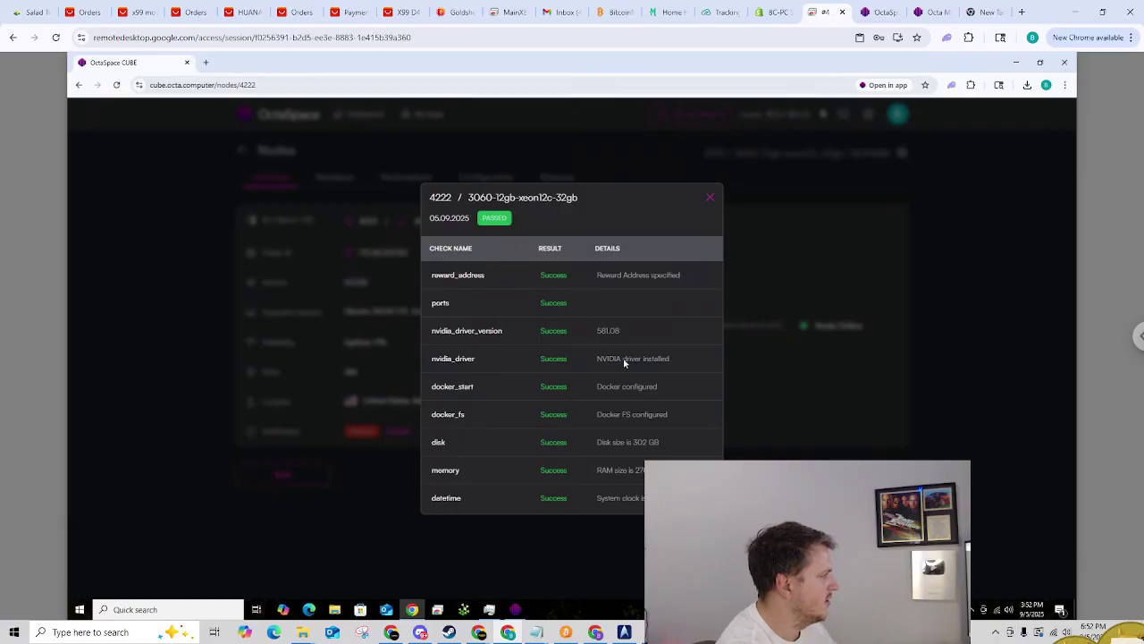
left_click(711, 199)
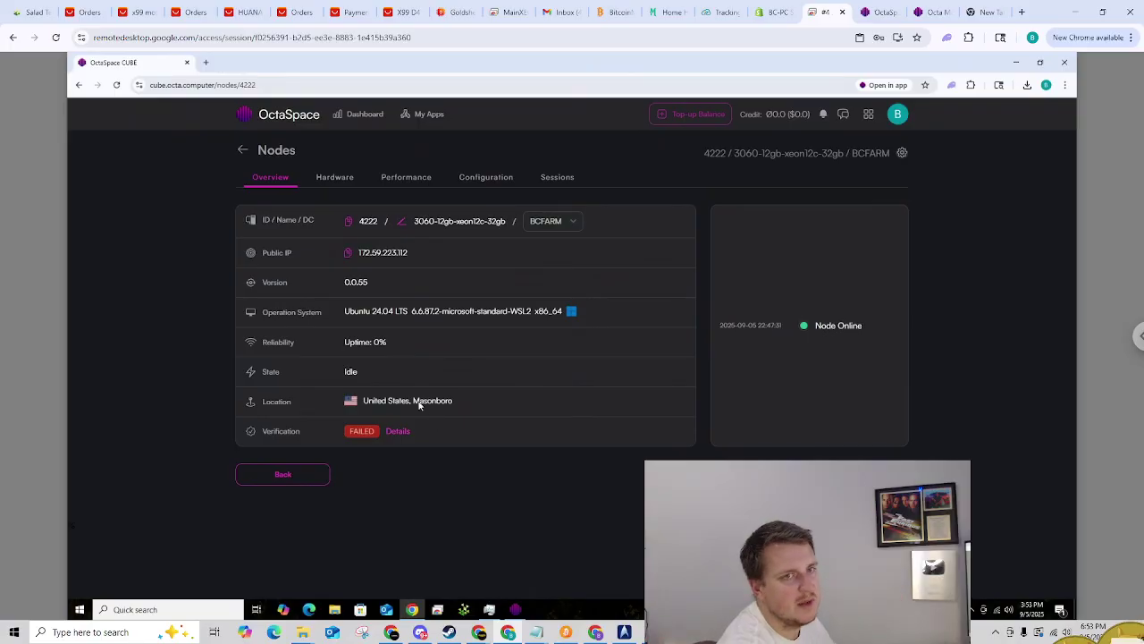
left_click(472, 178)
left_click(336, 177)
left_click(387, 177)
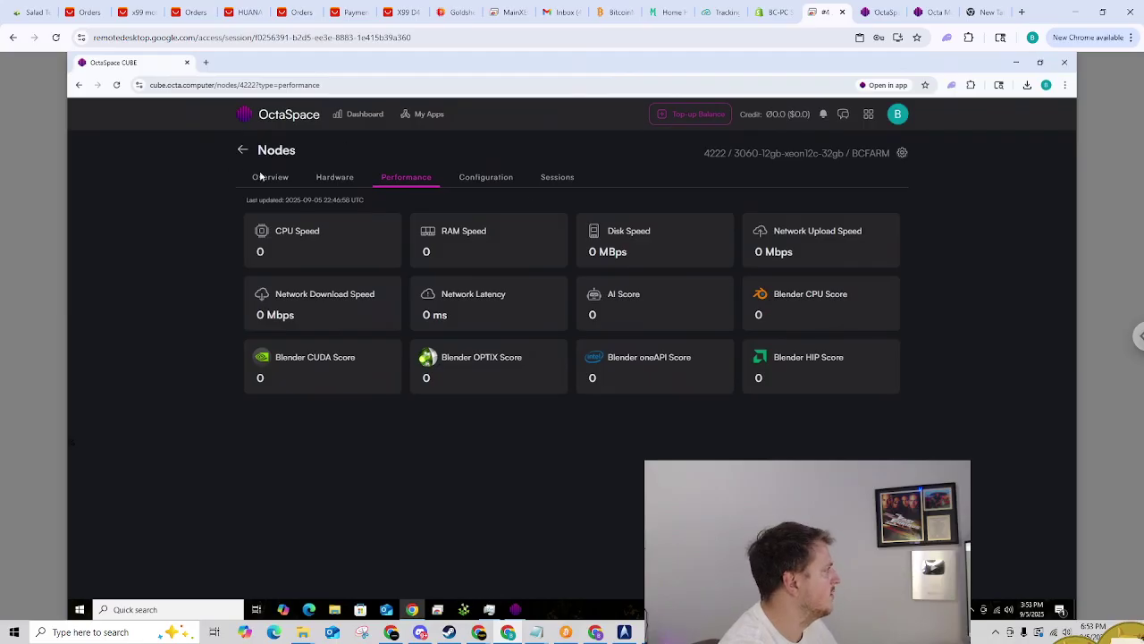
Return to the Hosting nodes list, showing nodes 4222 and 4207 Online on version 0.0.55.
left_click(244, 150)
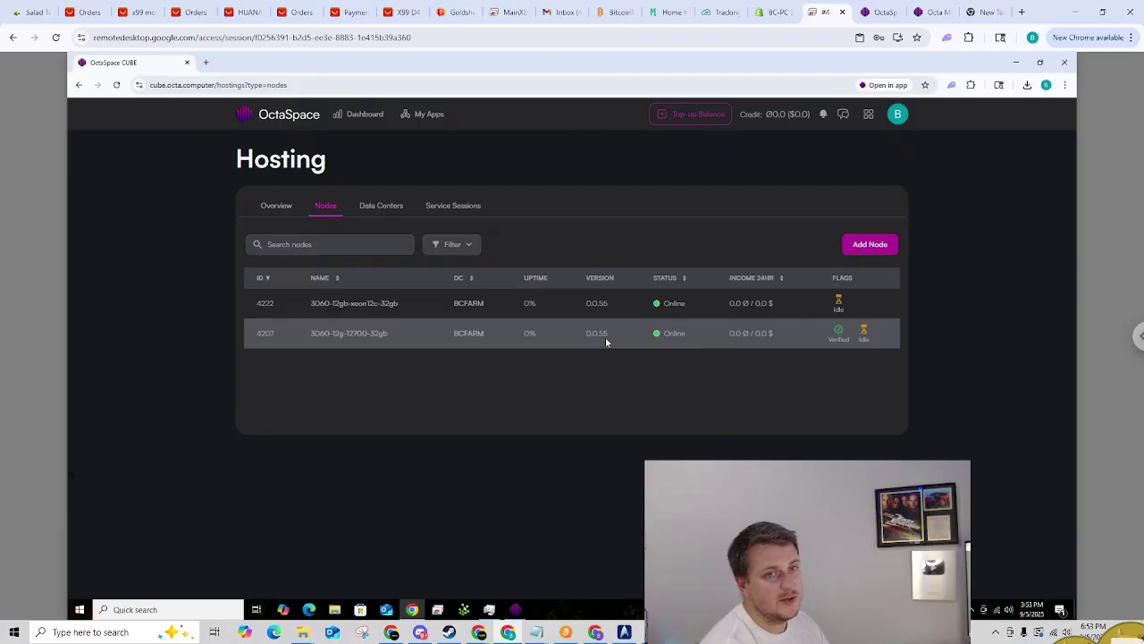
Search the marketplace for 5060, then 2060, then 2070 GPU offers.
left_click(929, 13)
scroll(391, 110, "up", 4)
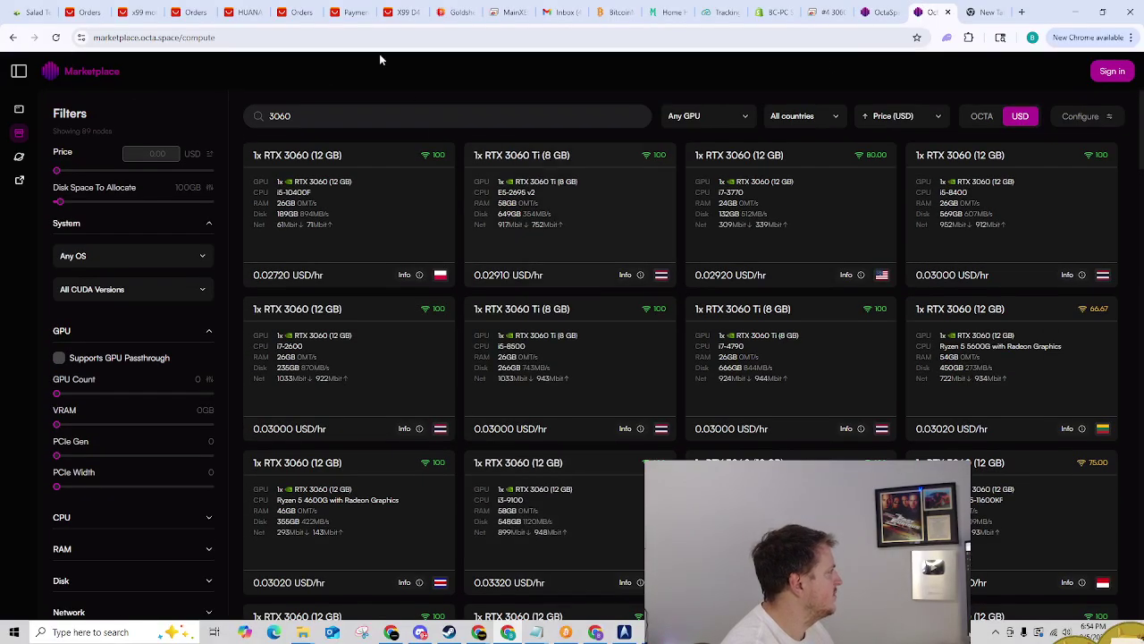
double_click(272, 114)
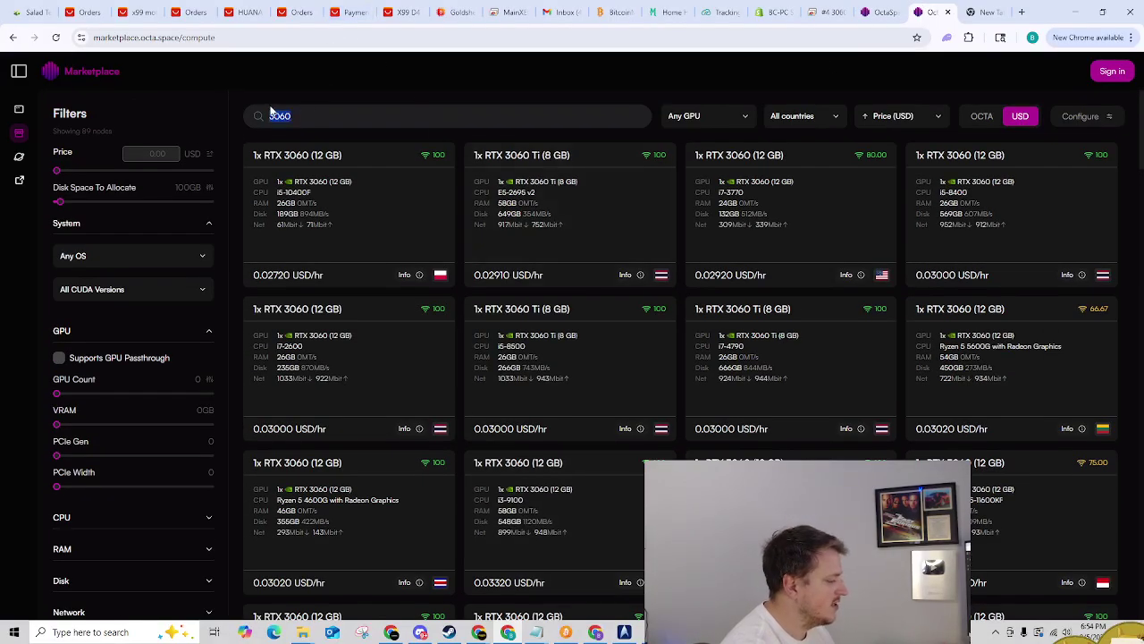
key("BackSpace")
type("5060")
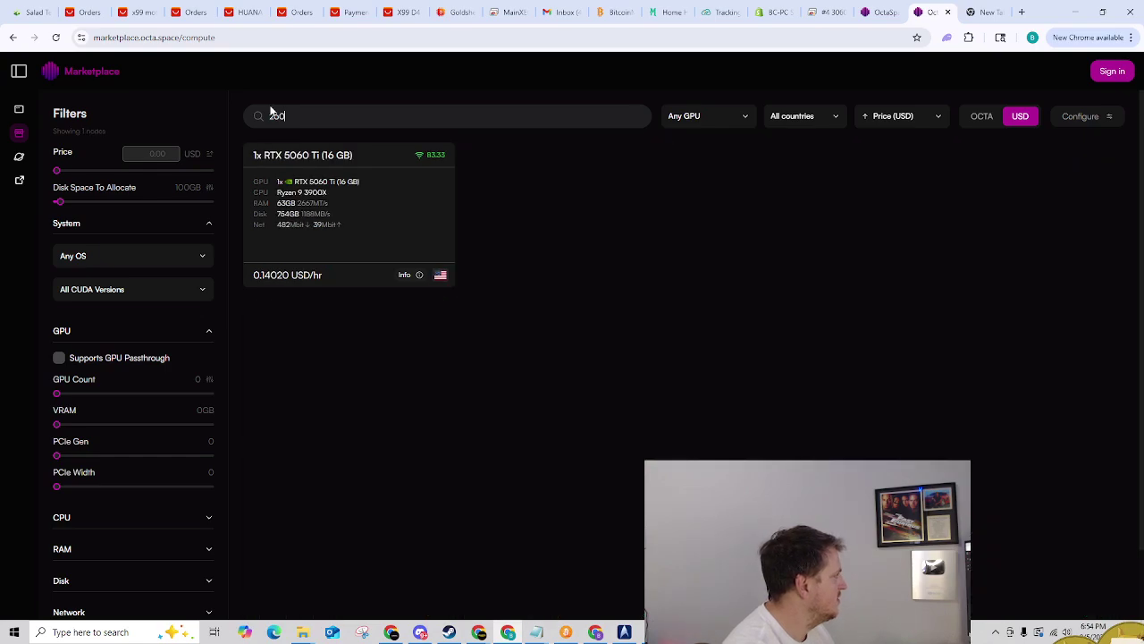
key("BackSpace")
key("BackSpace")
key("BackSpace")
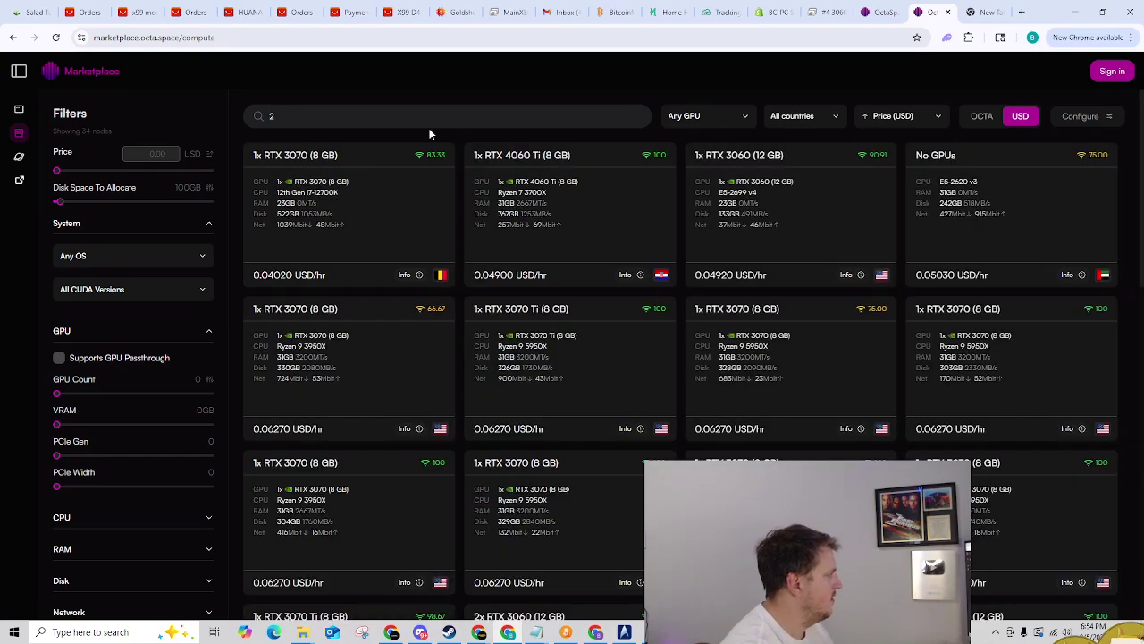
type("2060")
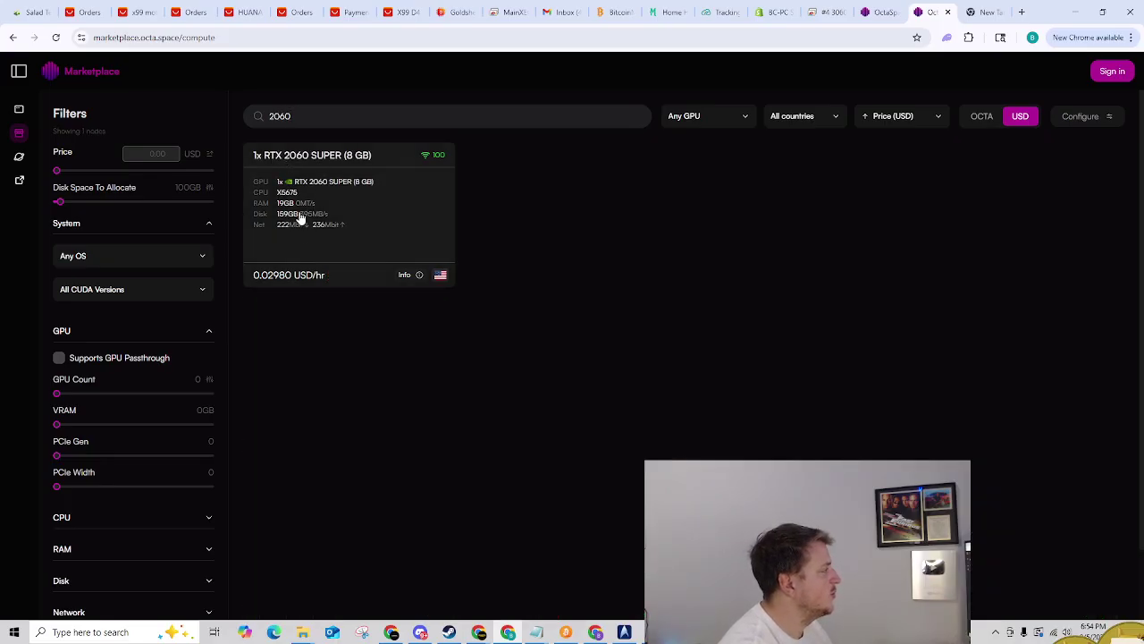
double_click(288, 117)
type("2070")
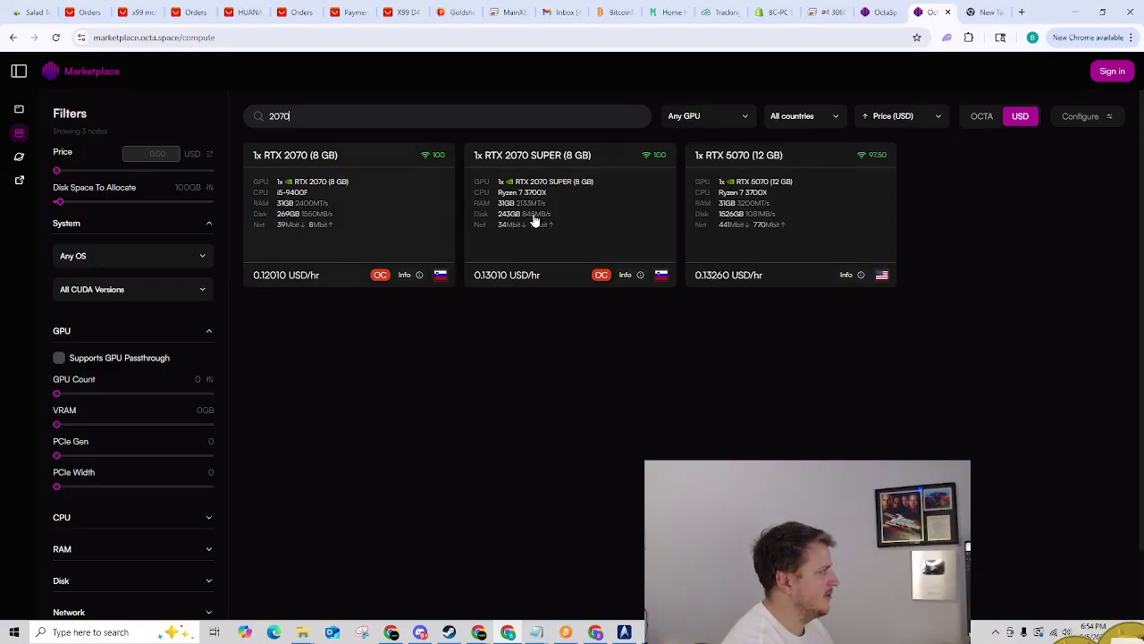
left_click_drag(302, 112, 235, 116)
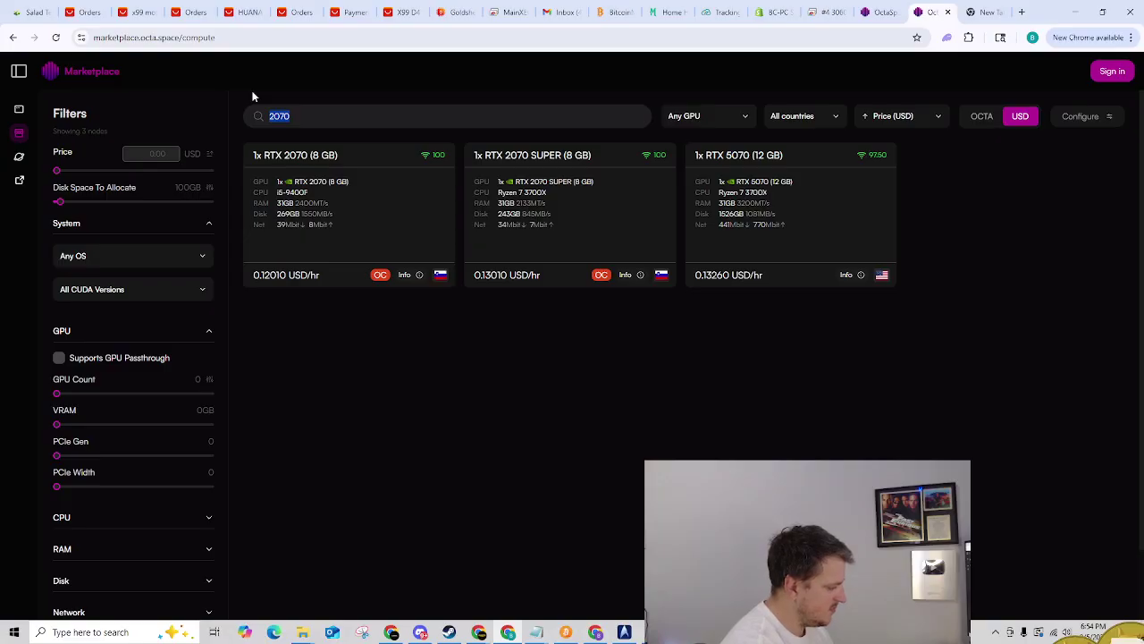
Search for RTX 3080 and then RTX 3090 offers, cheapest 3090 at 0.08020 USD/hr.
type("3080")
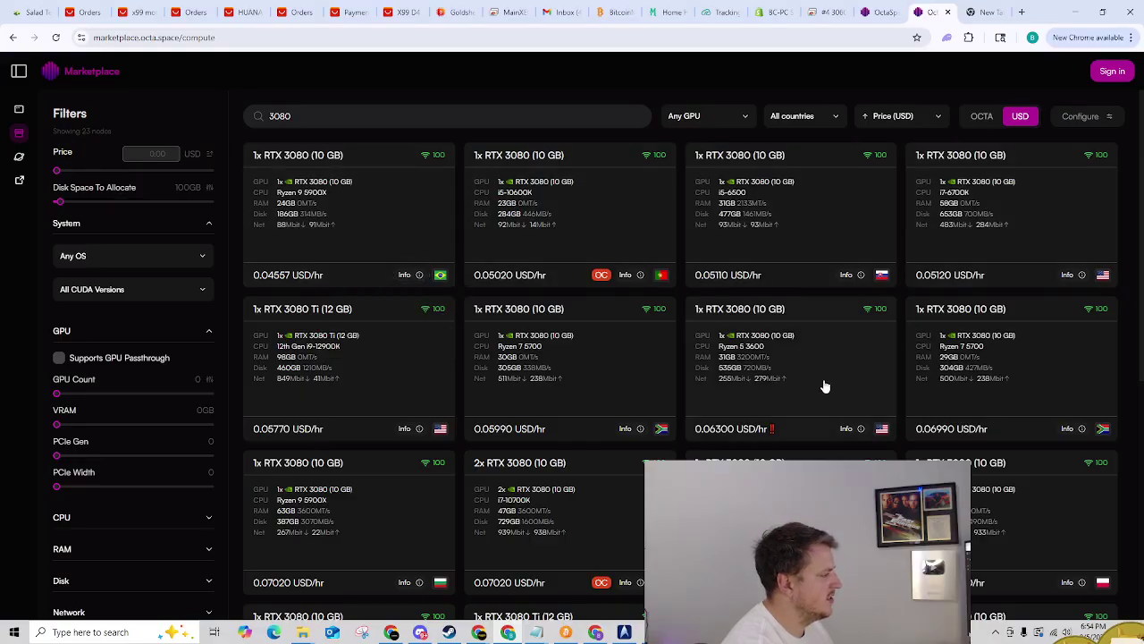
left_click_drag(314, 115, 248, 119)
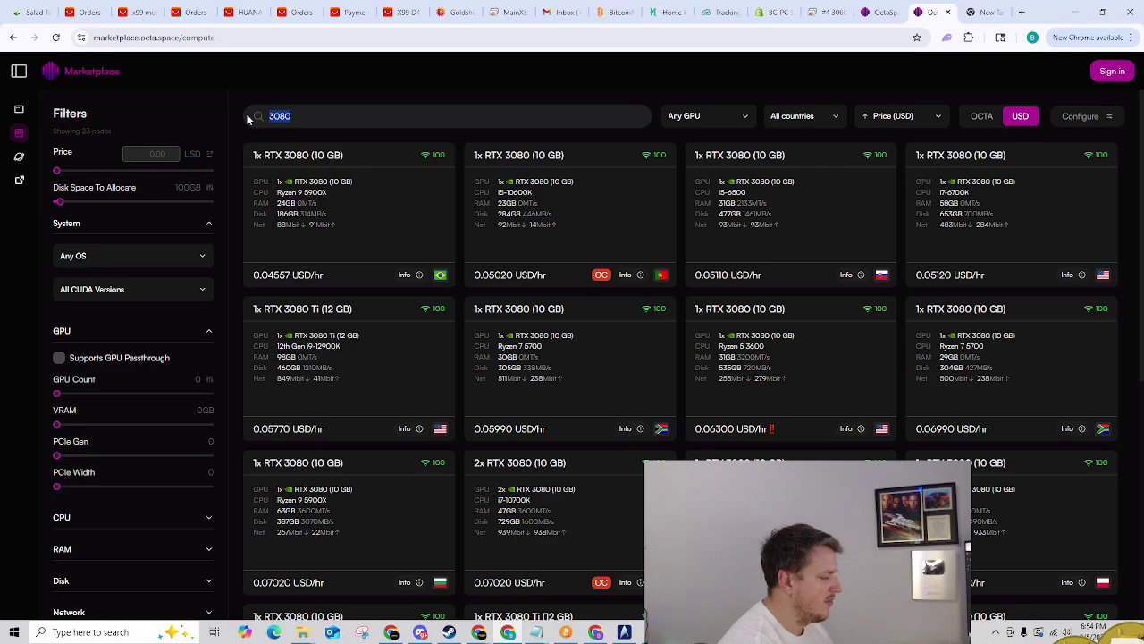
type("3090")
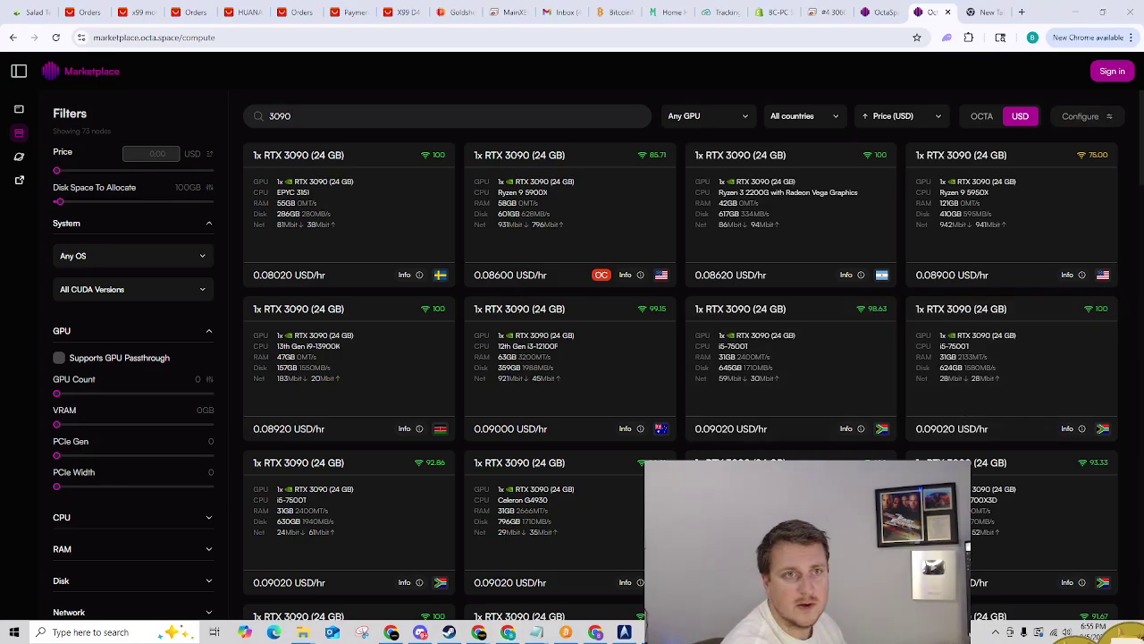
Minimize the OBS window.
key("alt+Tab")
left_click_drag(810, 108, 853, 61)
left_click(1049, 55)
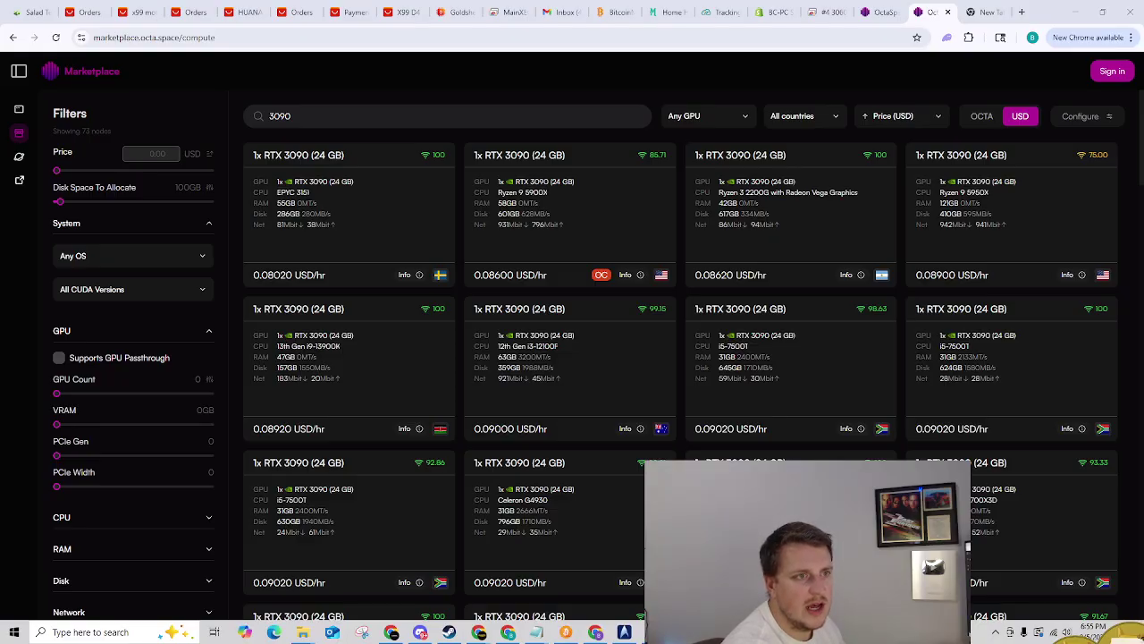
Subscribe to the OctaSpace tutorial video's channel on YouTube.
left_click(479, 632)
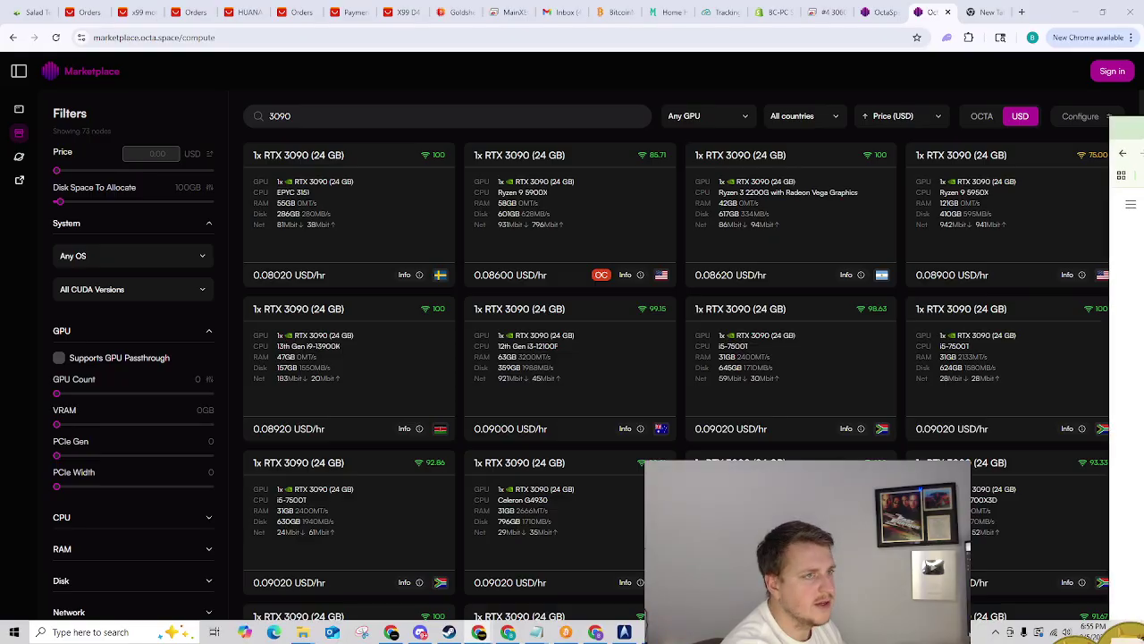
scroll(608, 205, "up", 4)
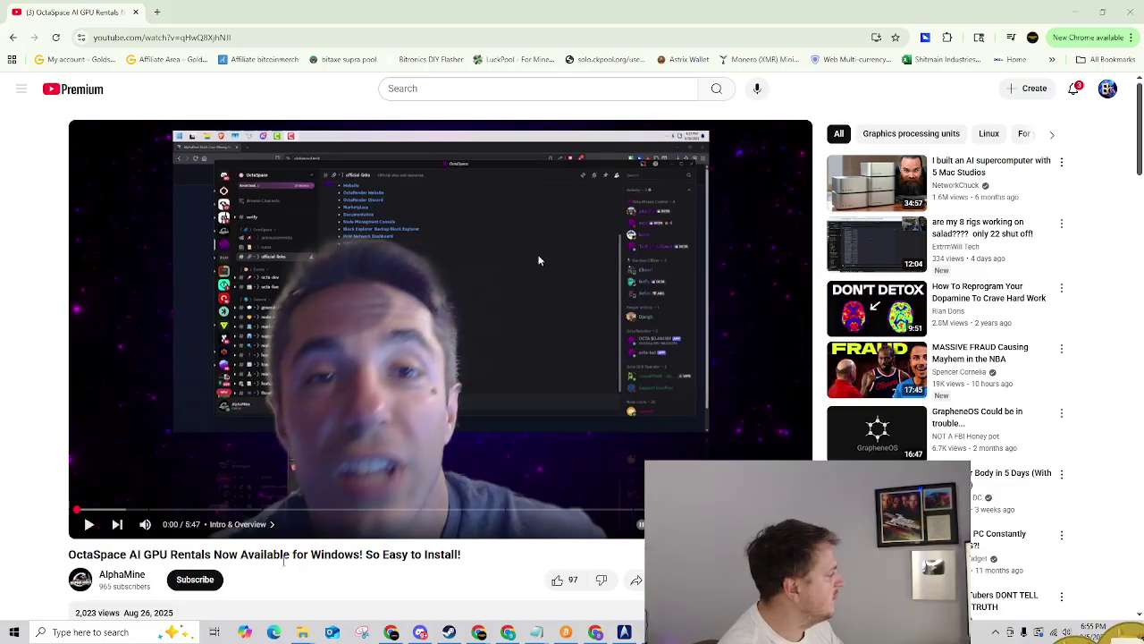
left_click(195, 579)
Post the comment 'ty bro you made it so easy to get going <3' under the video.
scroll(305, 589, "down", 10)
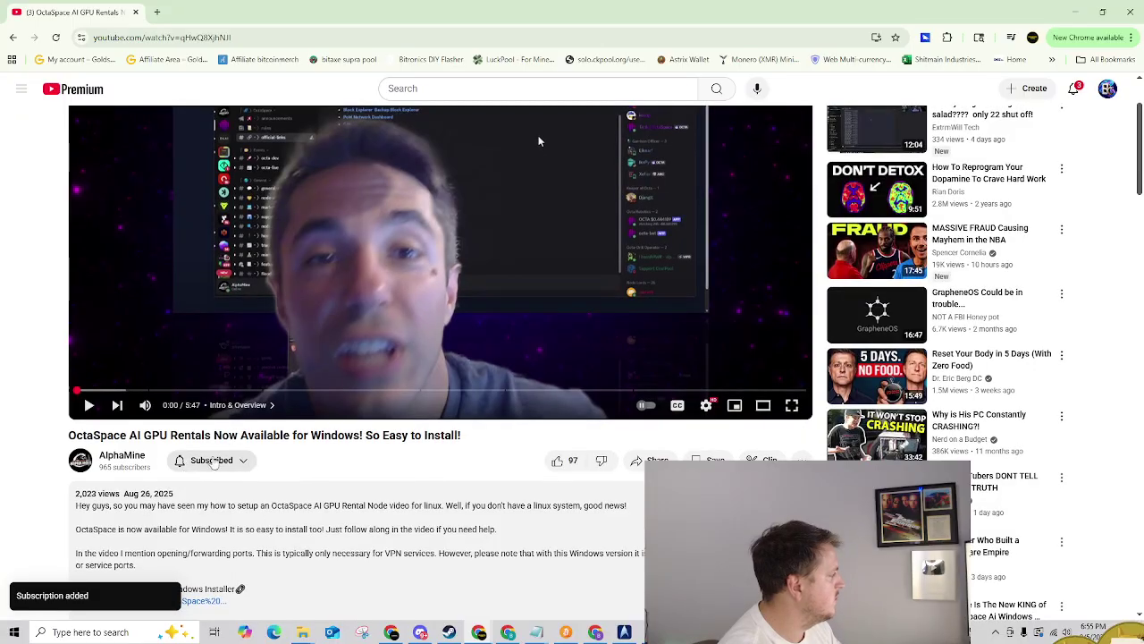
scroll(189, 477, "down", 4)
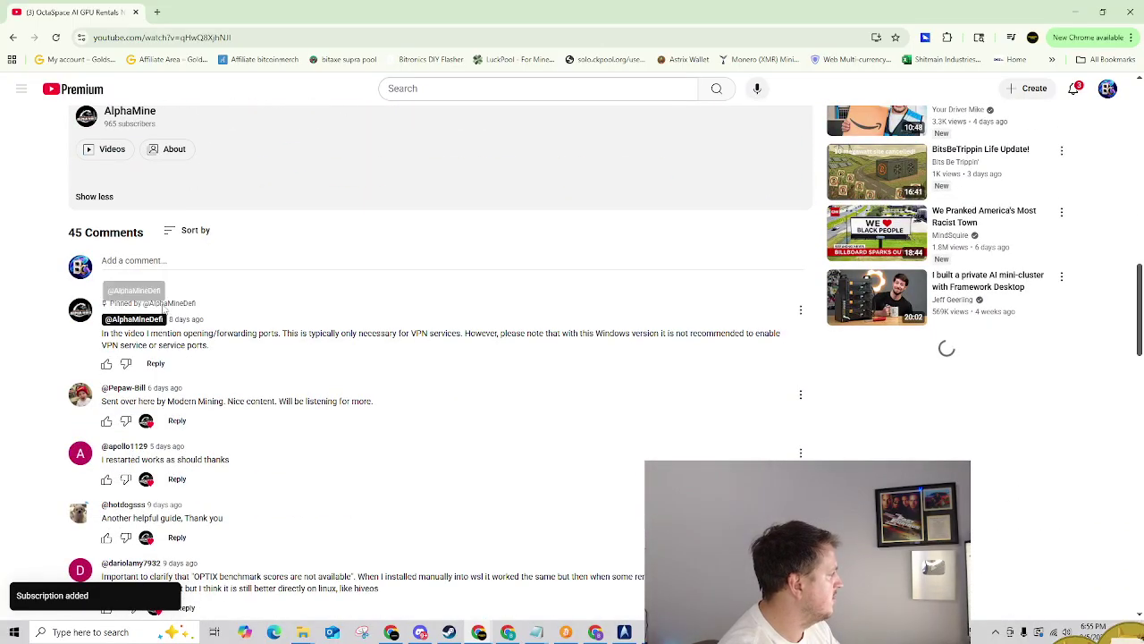
left_click(183, 264)
type("ty br")
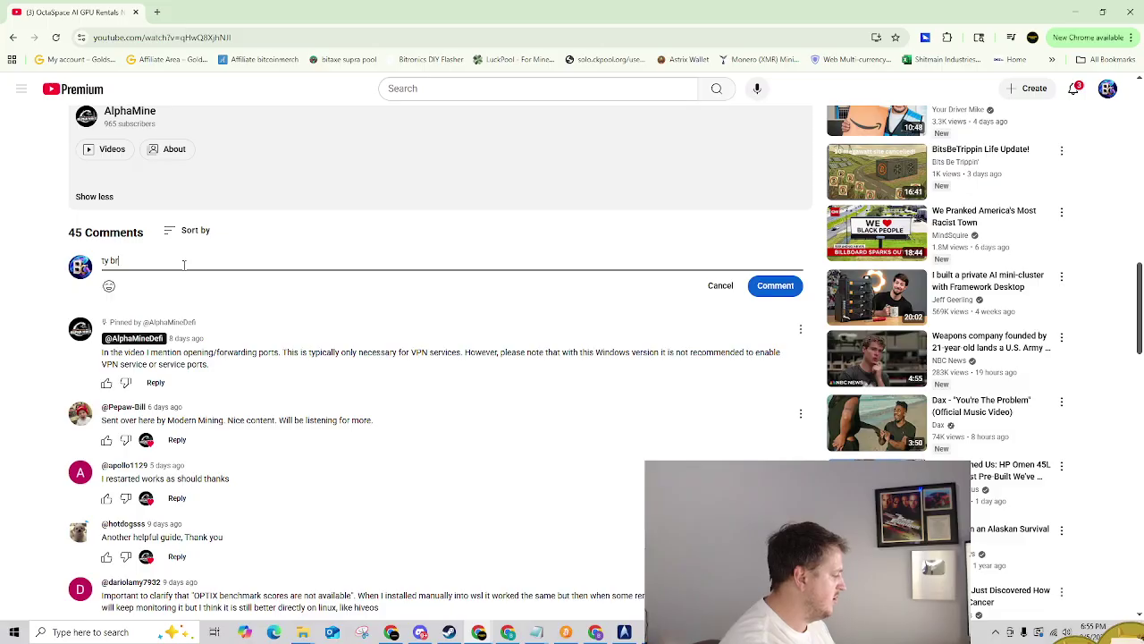
type("o you made ")
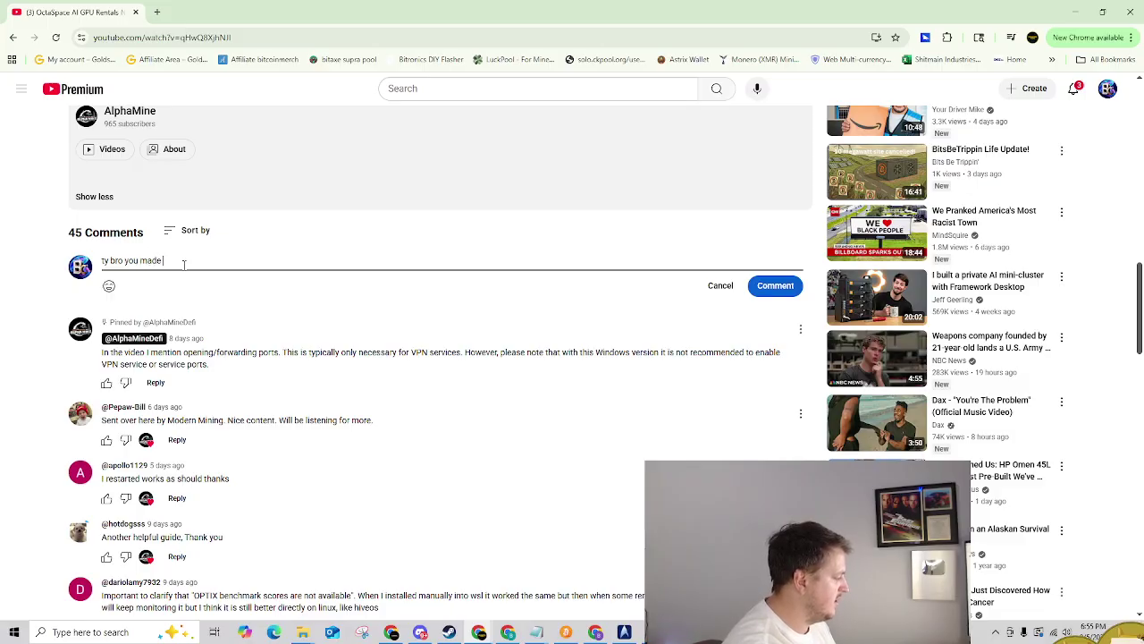
type("it so easy ")
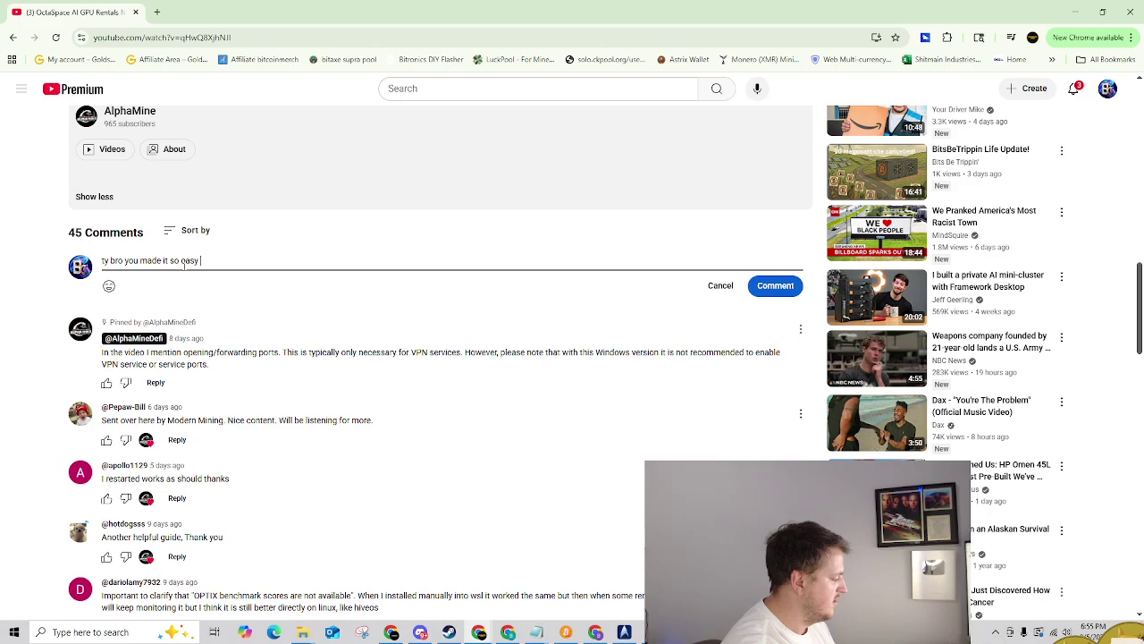
type("to get g")
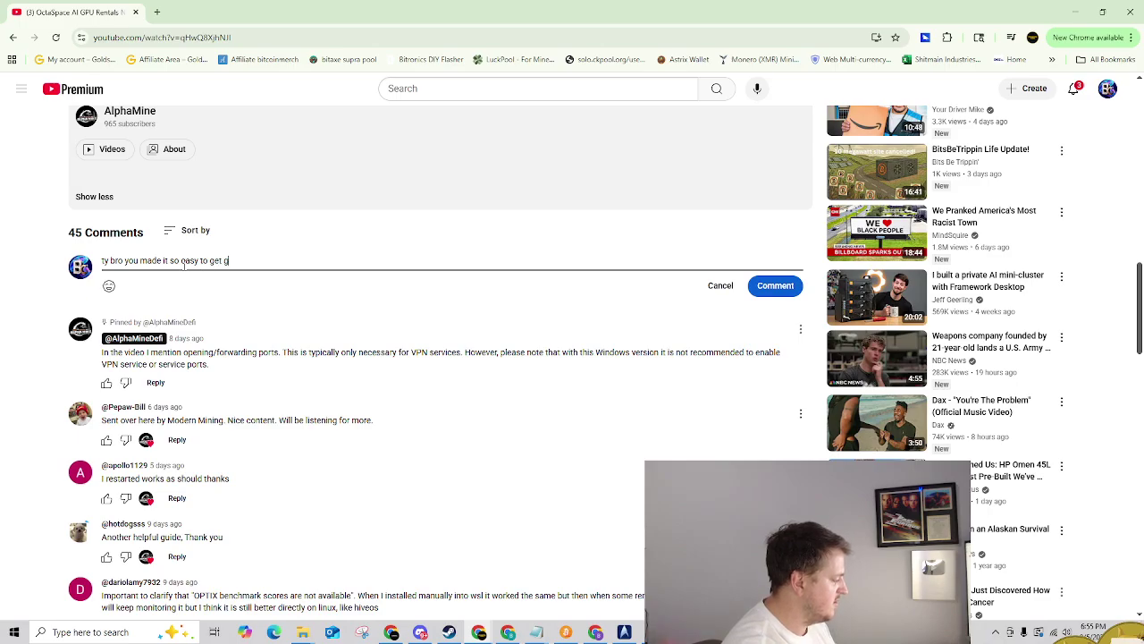
type("oing <")
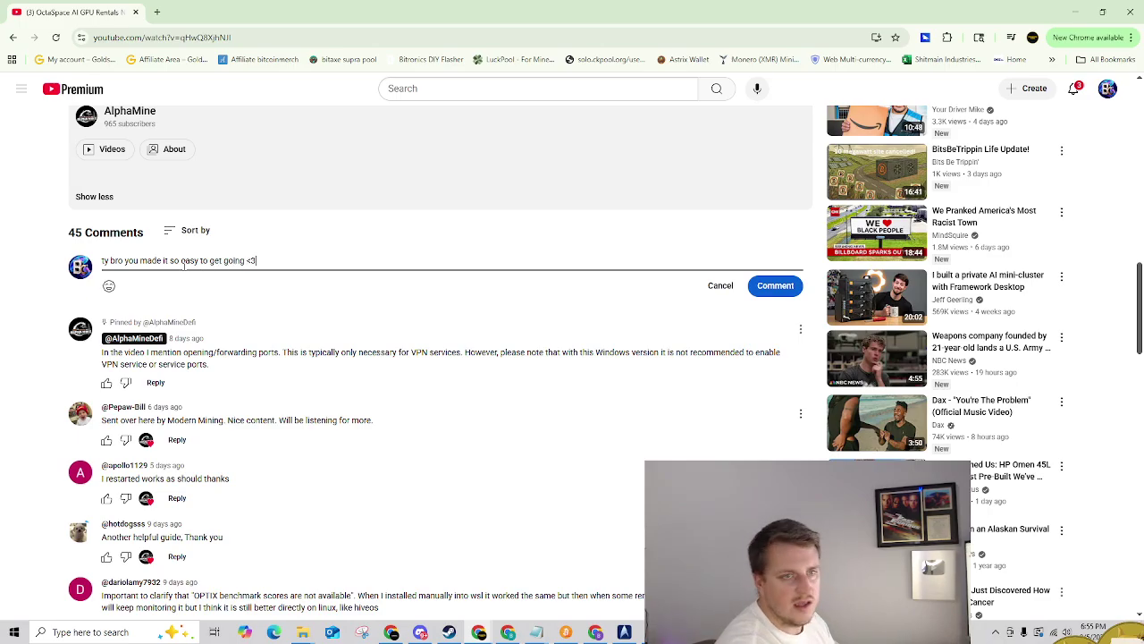
type("3")
left_click(775, 285)
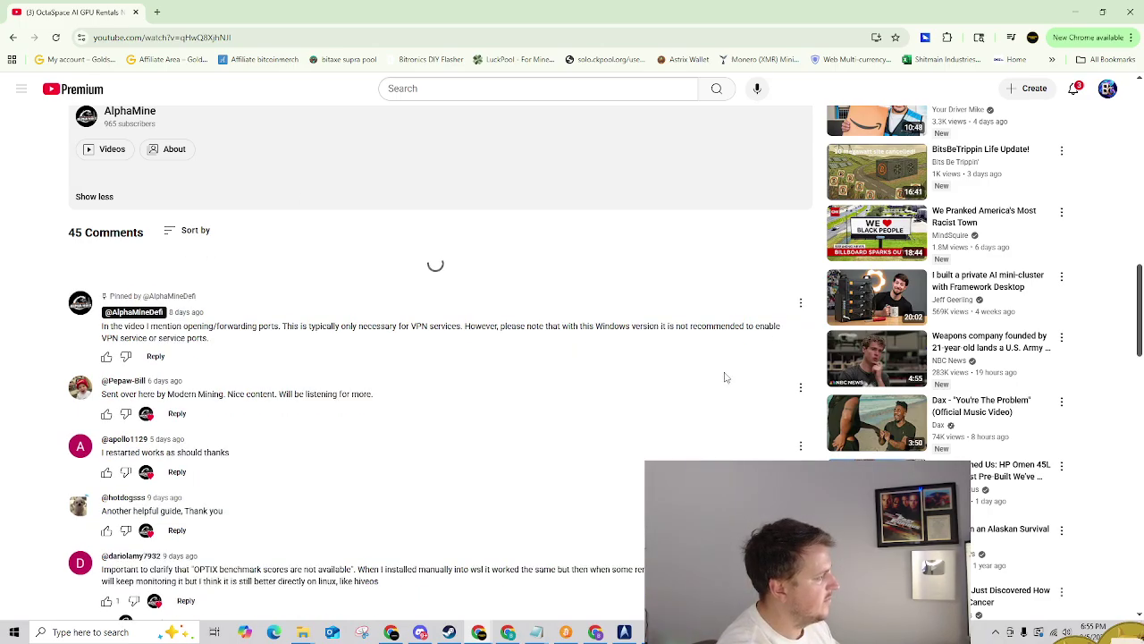
scroll(720, 385, "up", 10)
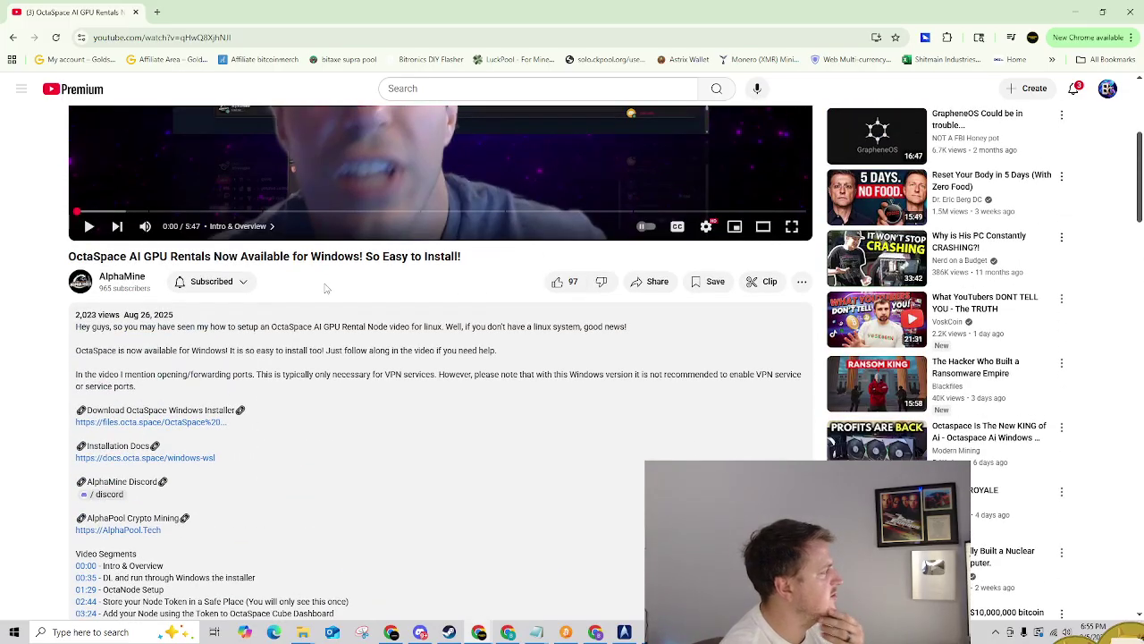
scroll(151, 271, "up", 3)
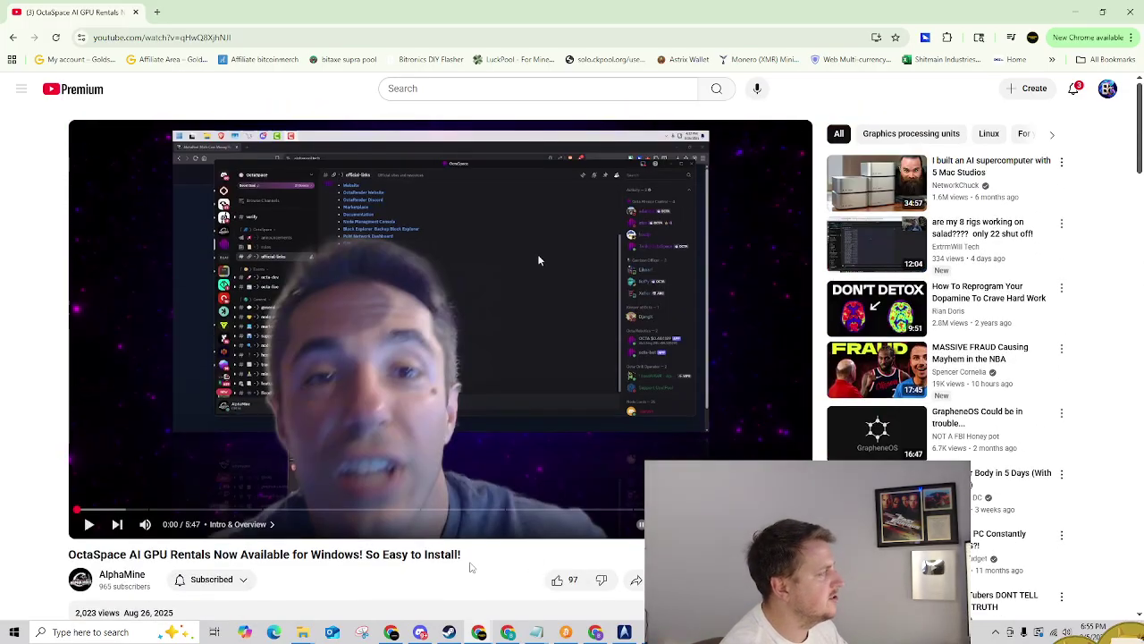